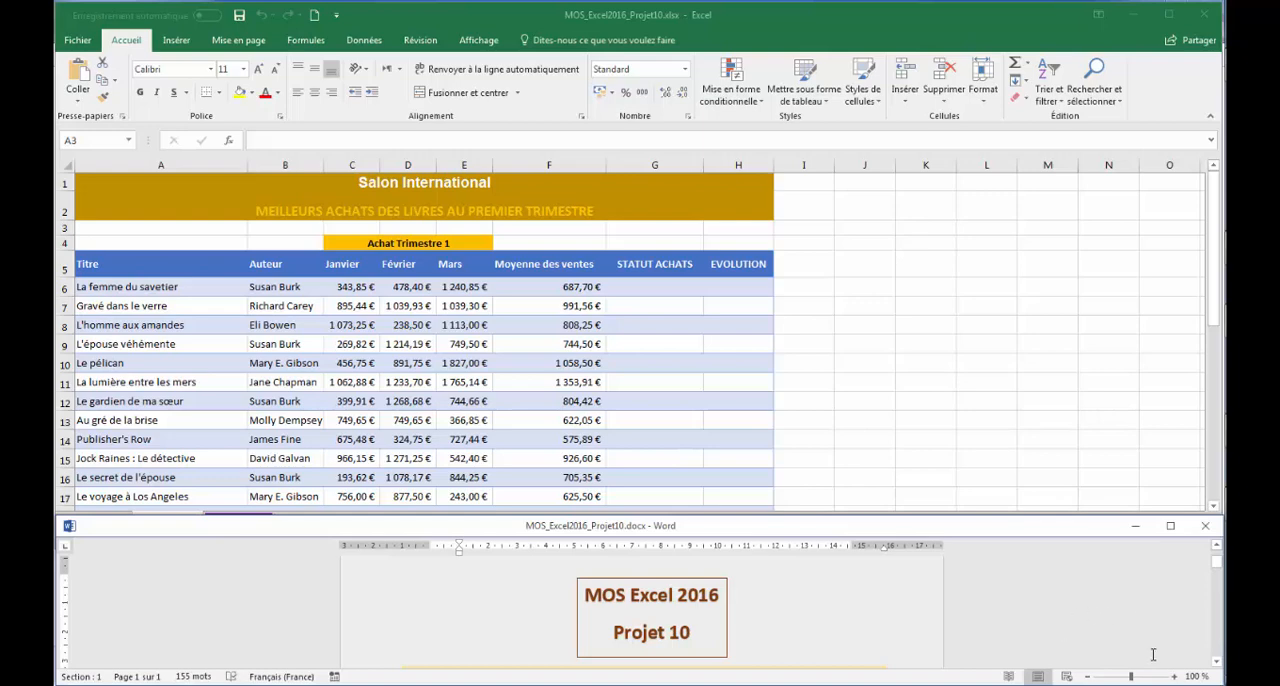
- Bring up the Tâche 1 instructions in the Word document and copy the sheet name "Trimestre 3"
{"action": "left_click", "coordinate": [1216, 661]}
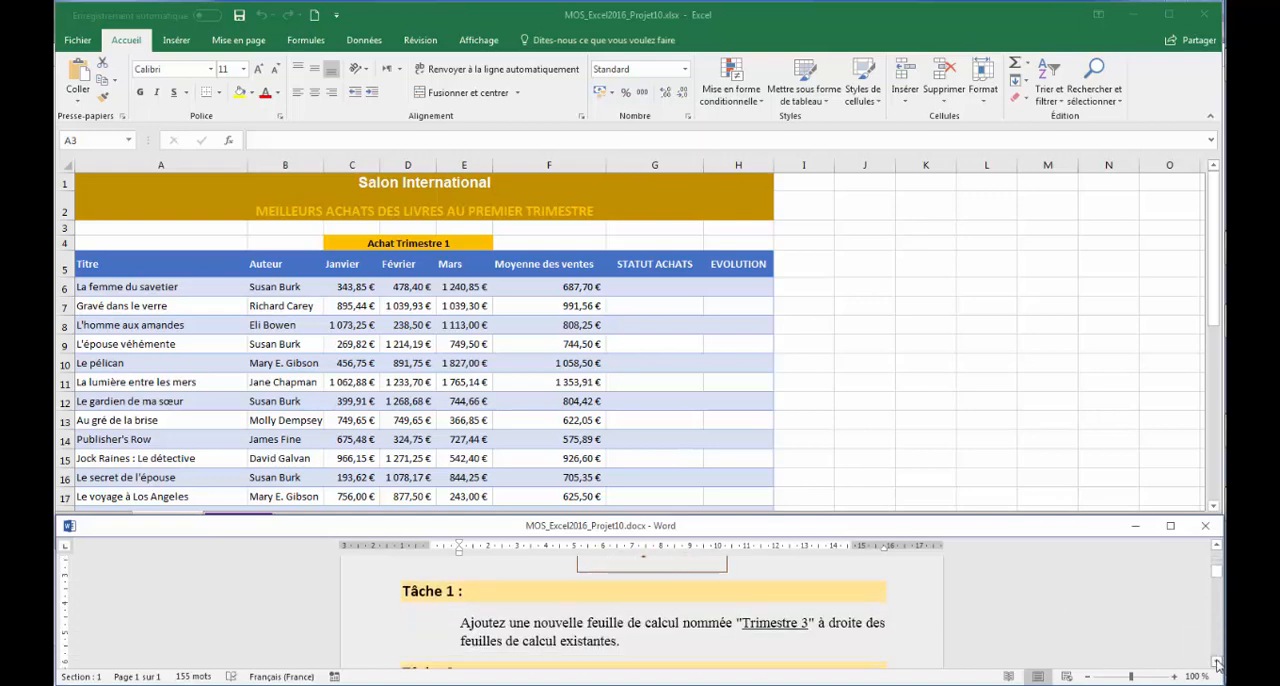
{"action": "left_click", "coordinate": [1216, 663]}
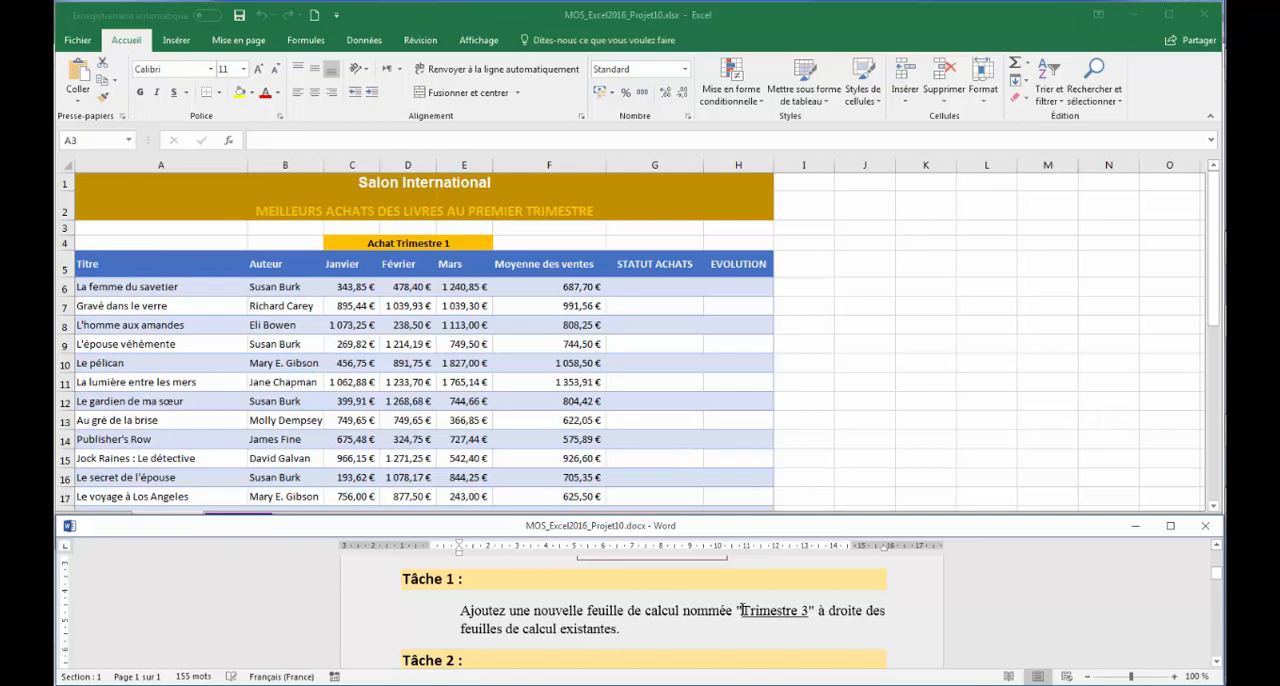
{"action": "left_click_drag", "start_coordinate": [741, 610], "coordinate": [810, 606]}
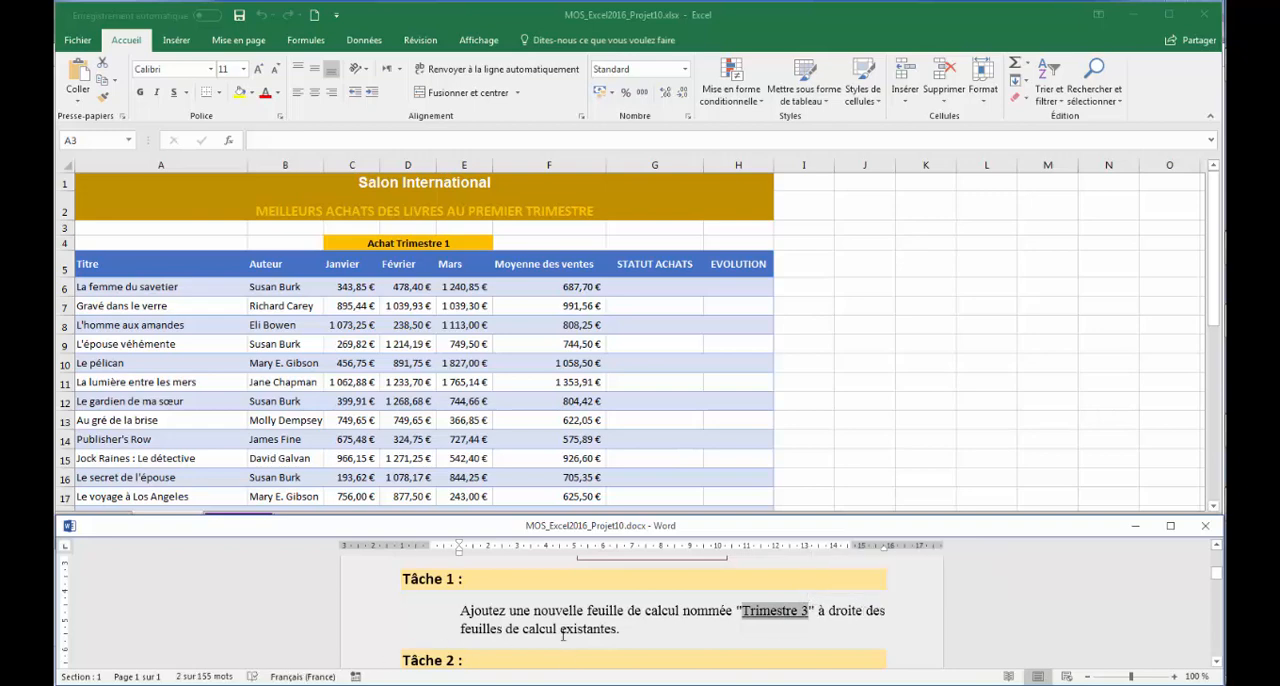
{"action": "right_click", "coordinate": [779, 613]}
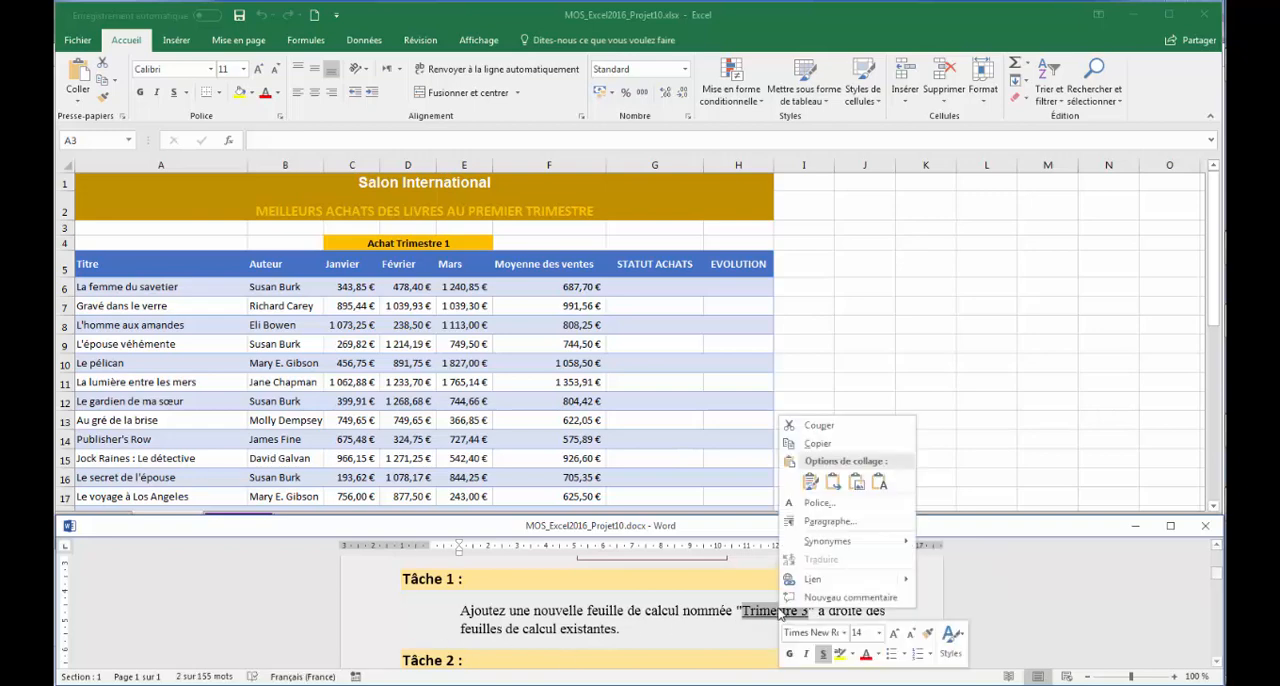
{"action": "left_click", "coordinate": [826, 446]}
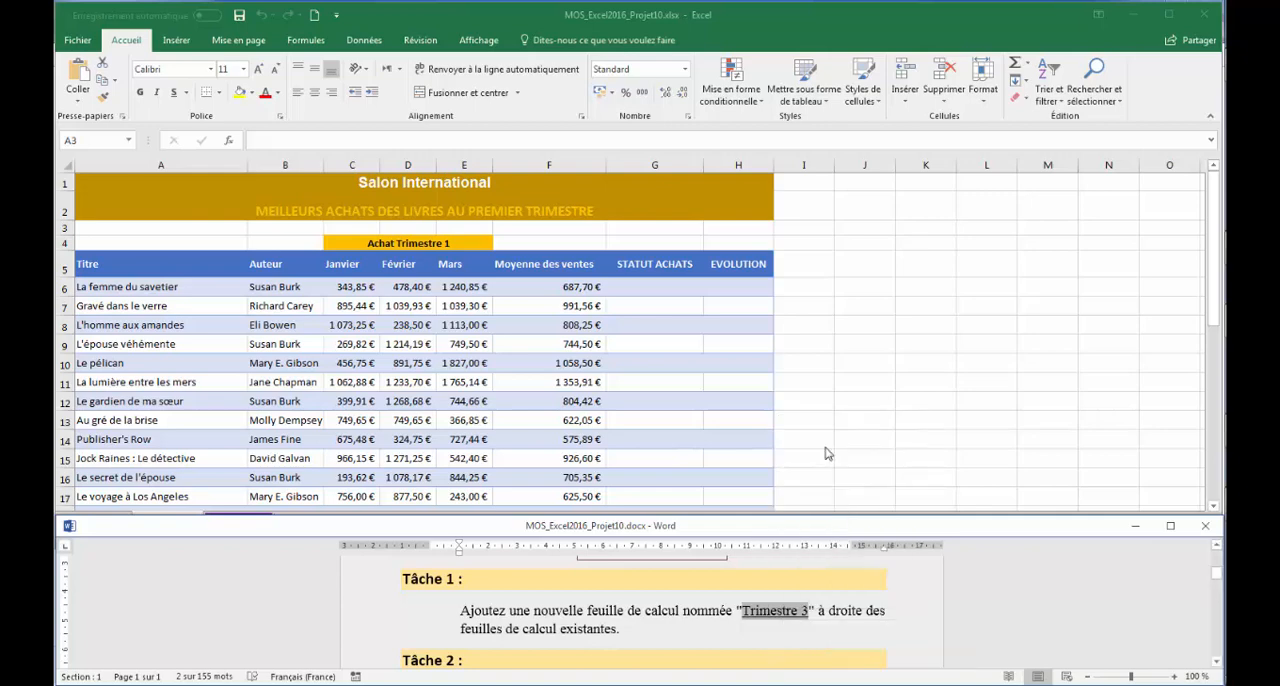
- Switch to Excel, add a new worksheet after Trimestre 2 and rename it "Trimestre 3"
{"action": "key", "text": "alt+Tab"}
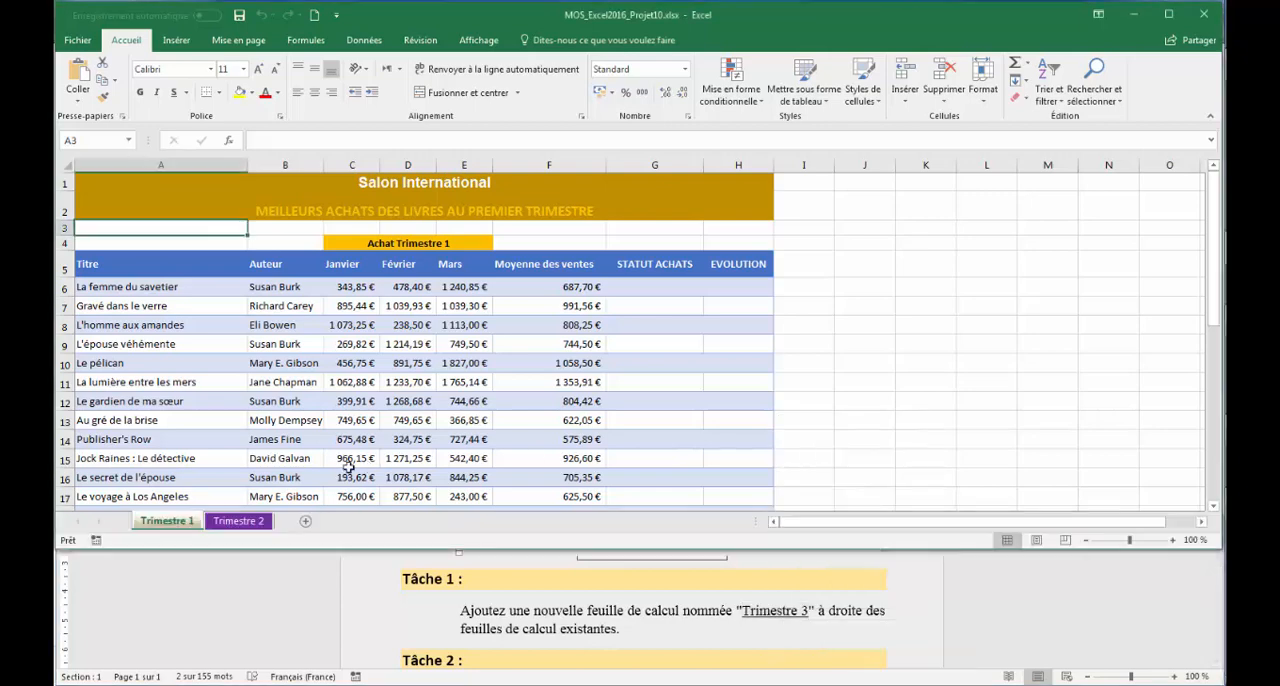
{"action": "left_click", "coordinate": [249, 526]}
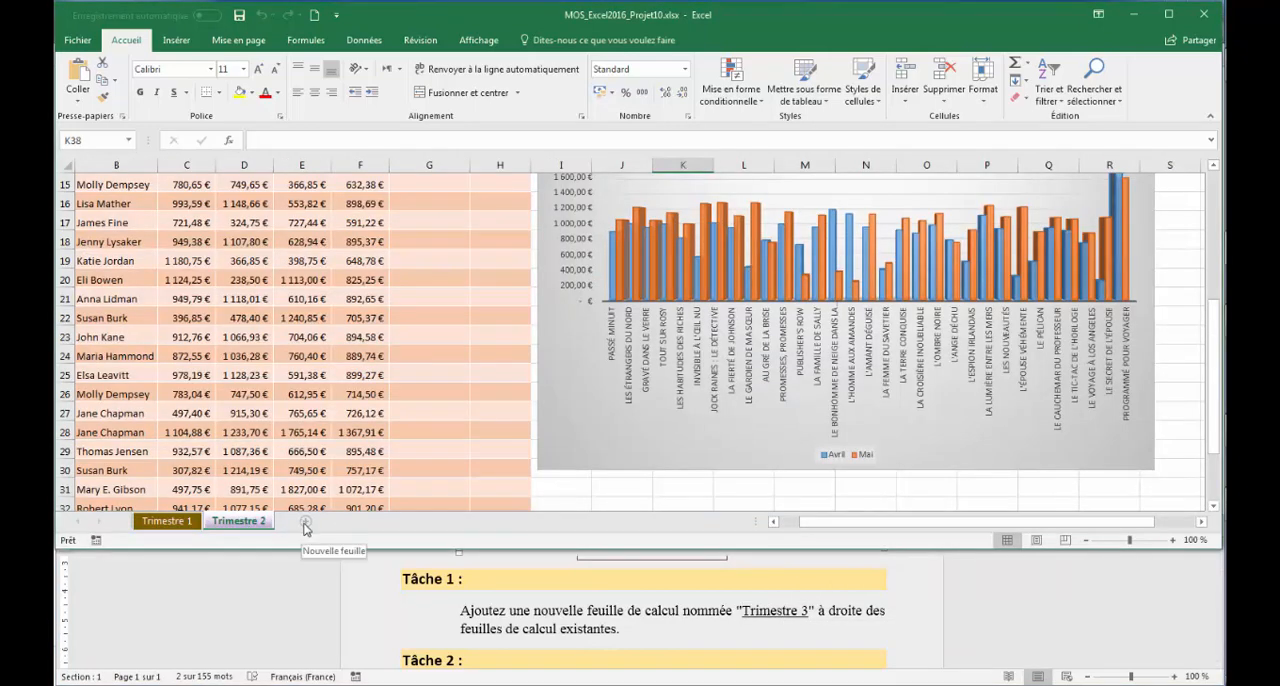
{"action": "left_click", "coordinate": [306, 524]}
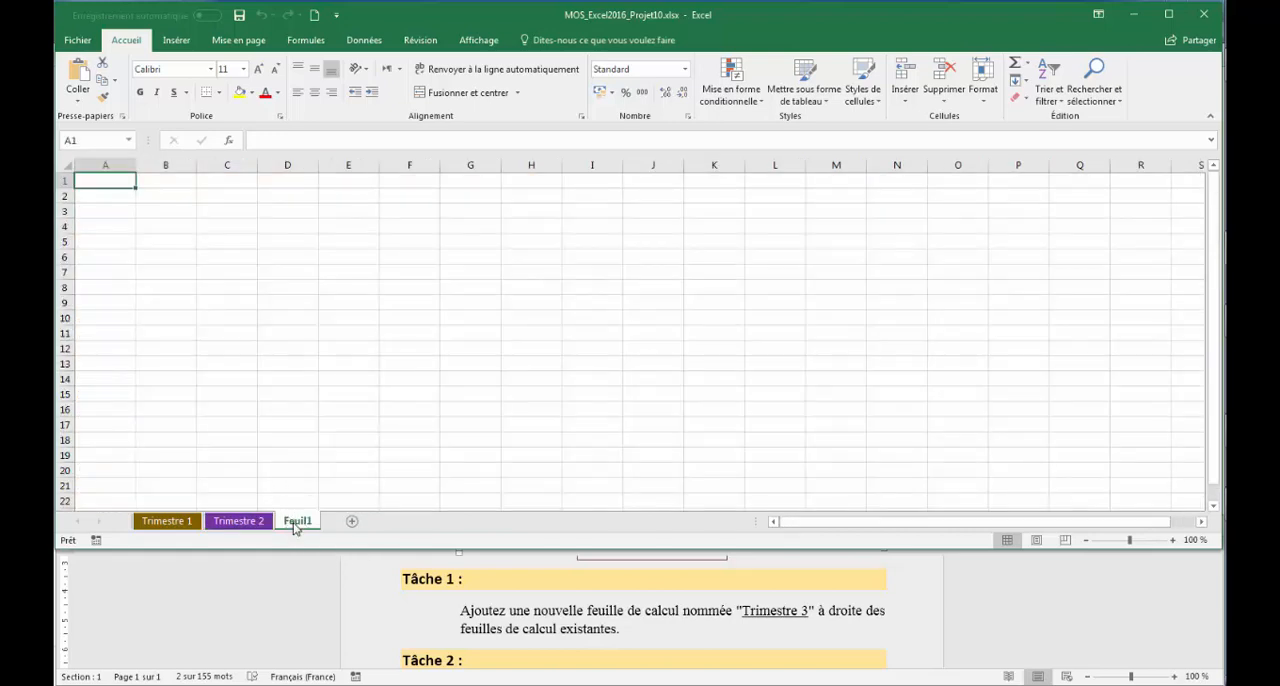
{"action": "double_click", "coordinate": [297, 521]}
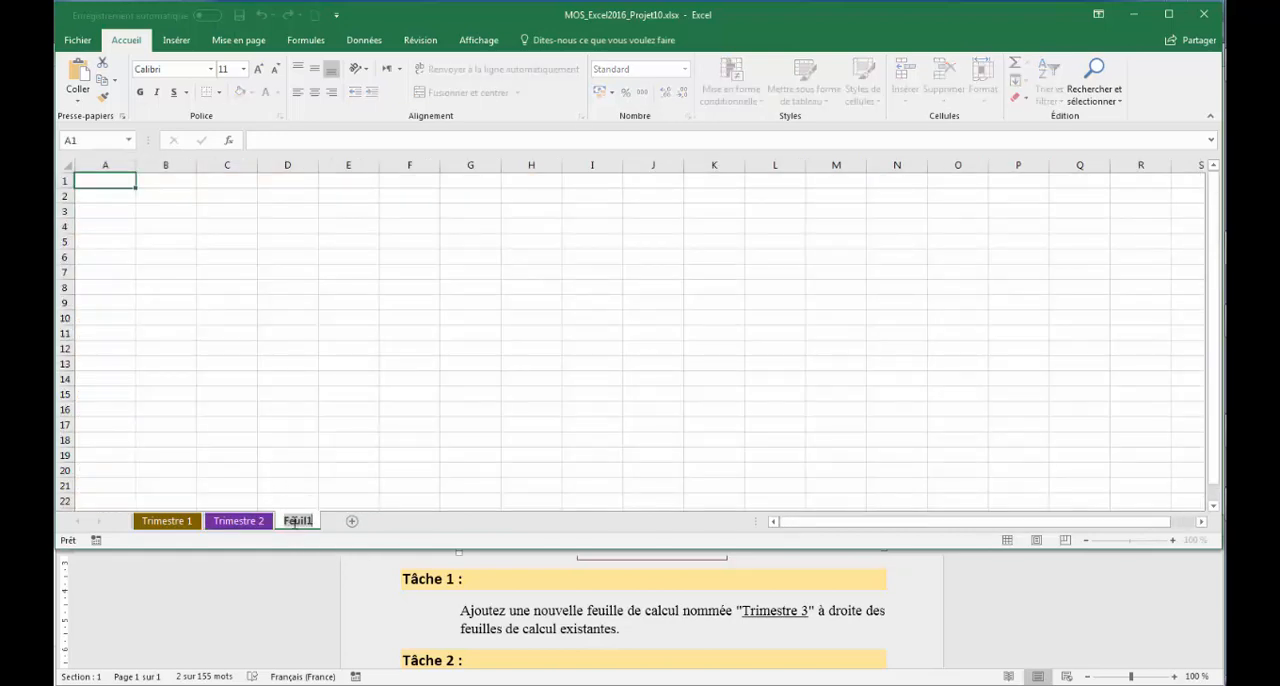
{"action": "type", "text": "Trimestre 3"}
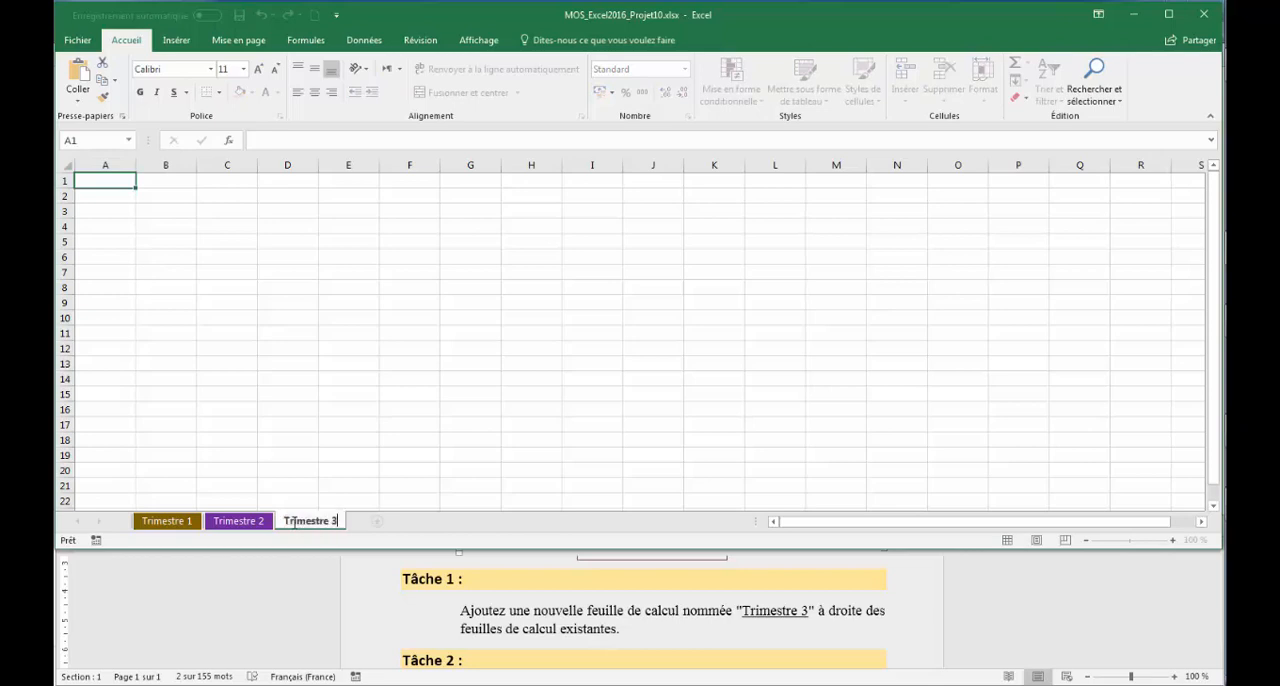
{"action": "key", "text": "Return"}
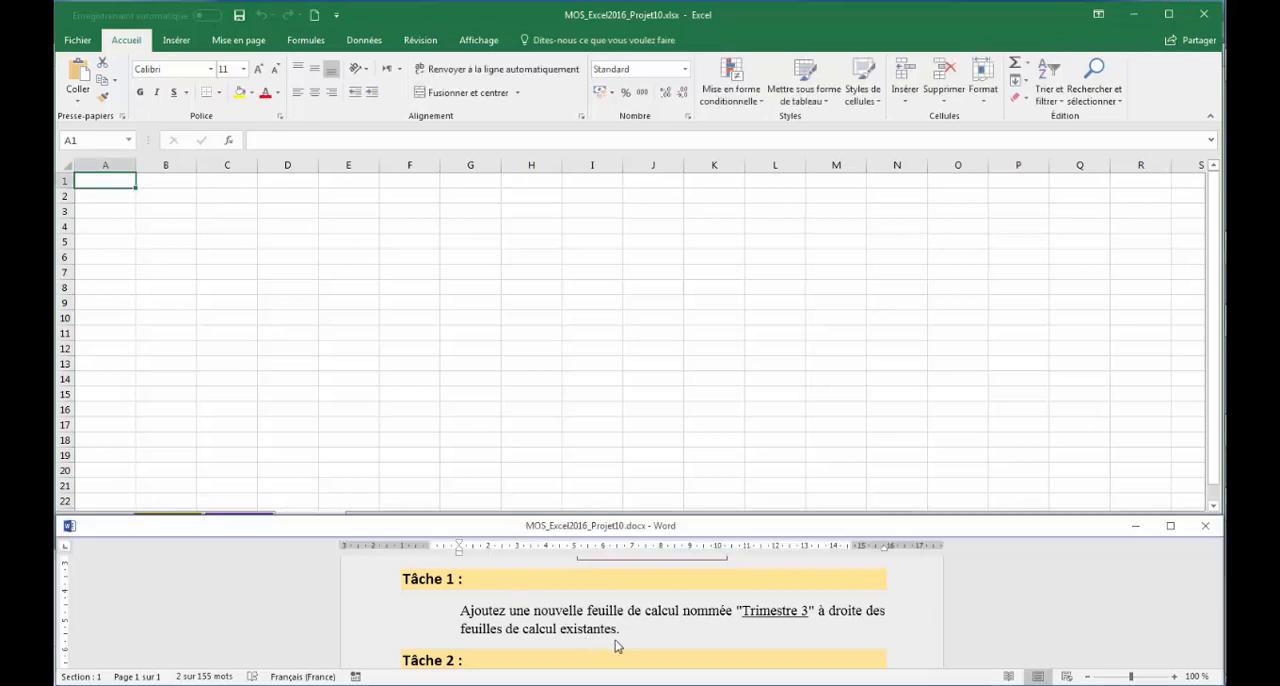
- Following Tâche 2 in Word, begin a SI formula in G6 of Excel's Trimestre 1 sheet, testing whether Moyenne des ventes is >=800
{"action": "left_click", "coordinate": [618, 646]}
{"action": "scroll", "coordinate": [616, 646], "scroll_direction": "down", "scroll_amount": 3}
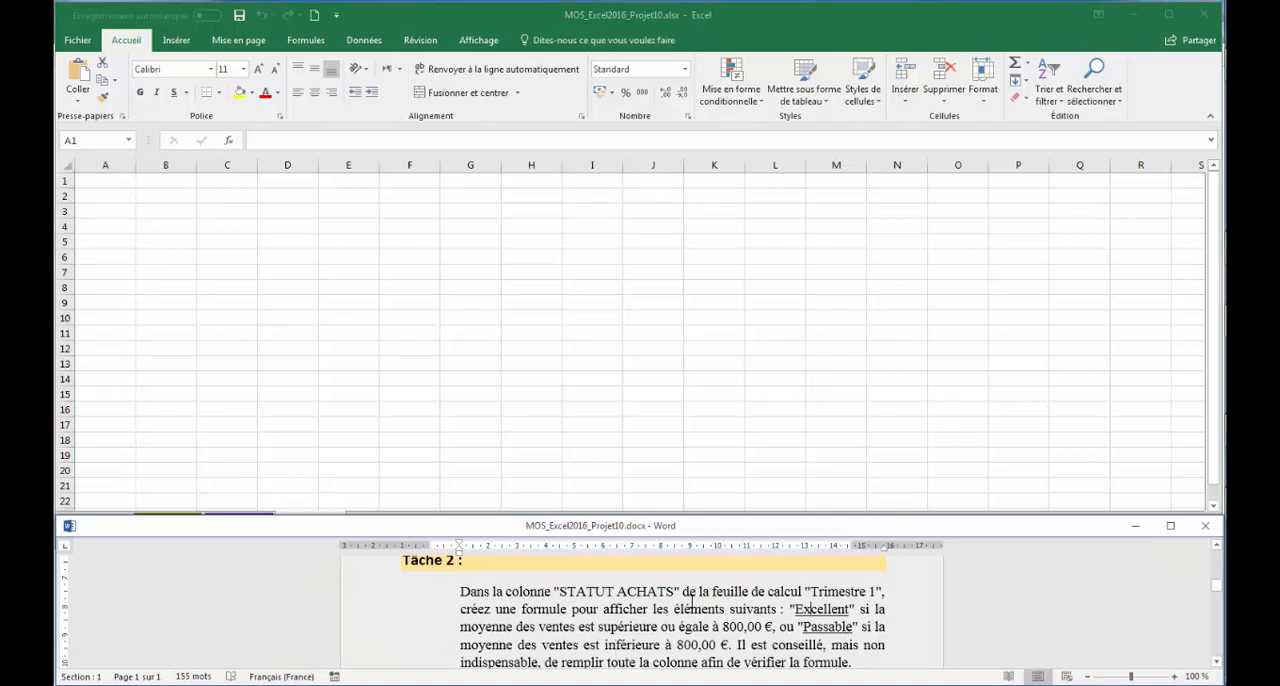
{"action": "left_click", "coordinate": [492, 346]}
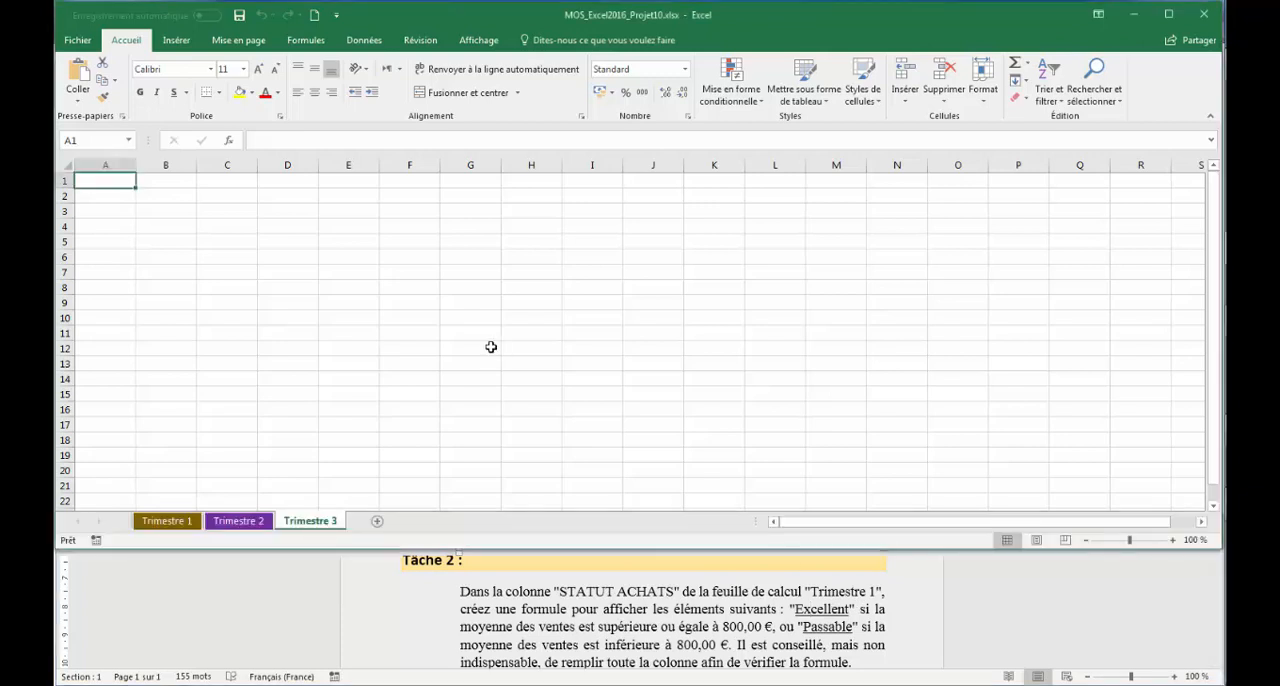
{"action": "left_click", "coordinate": [166, 522]}
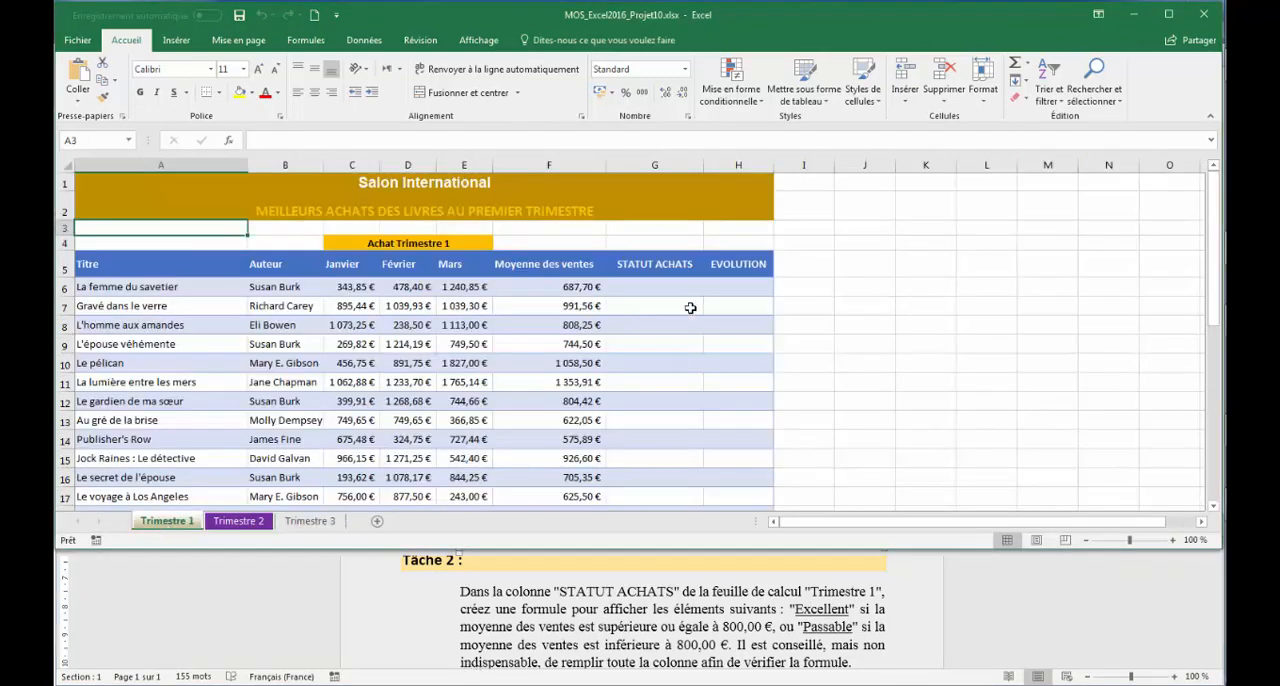
{"action": "left_click", "coordinate": [655, 285]}
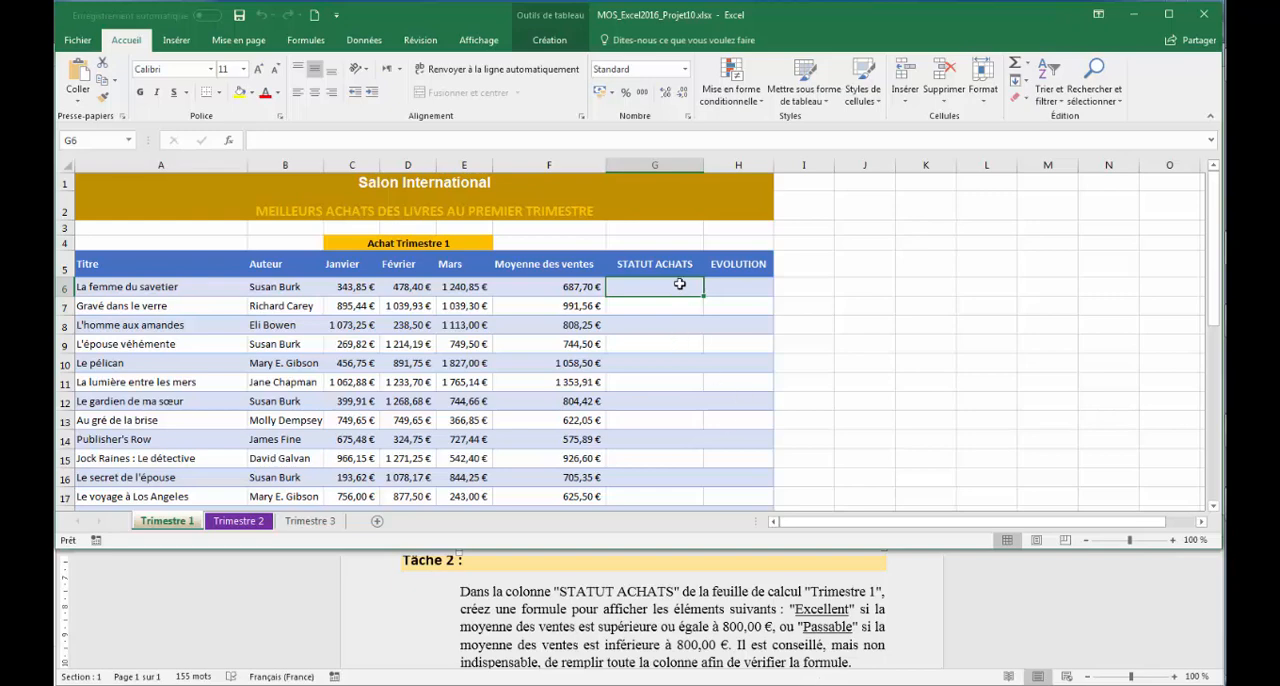
{"action": "type", "text": "=si"}
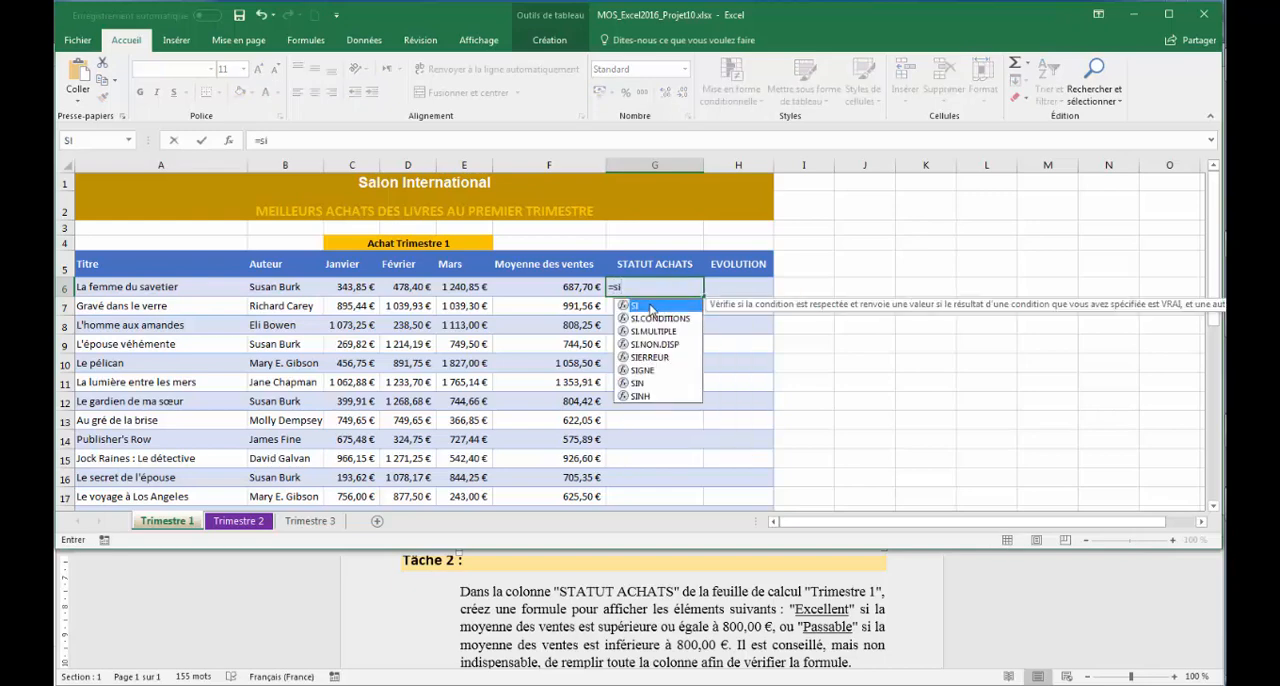
{"action": "double_click", "coordinate": [650, 308]}
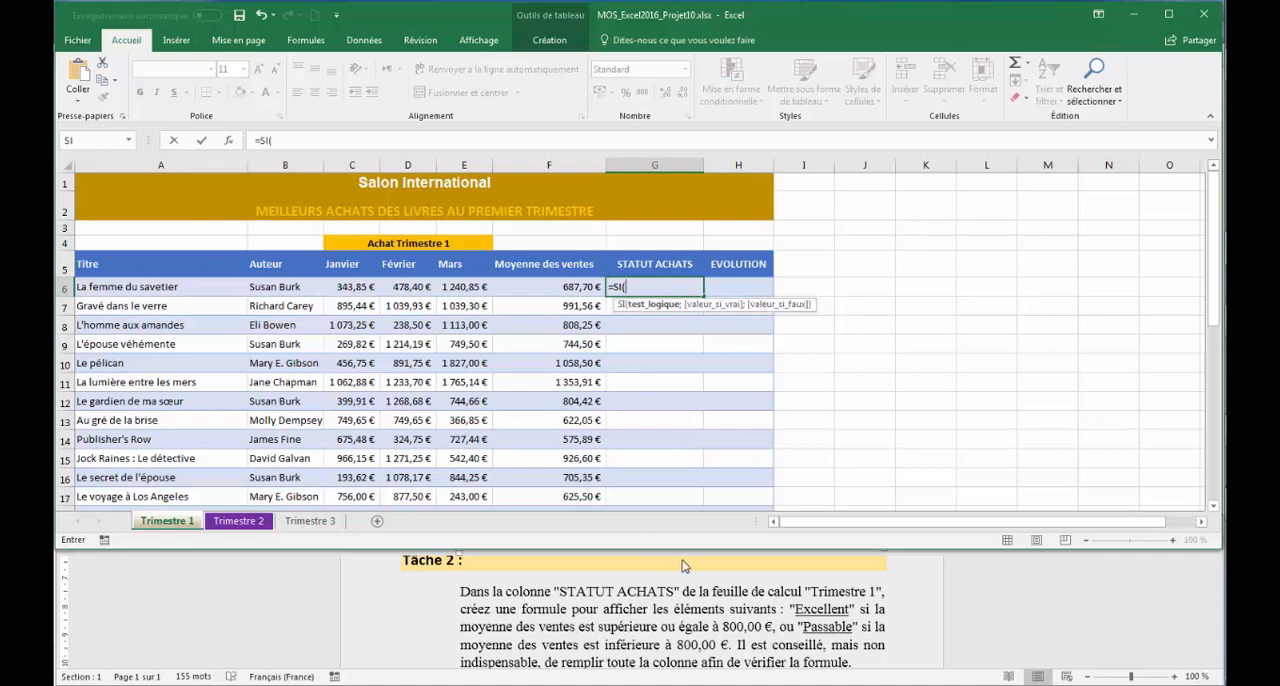
{"action": "left_click", "coordinate": [546, 286]}
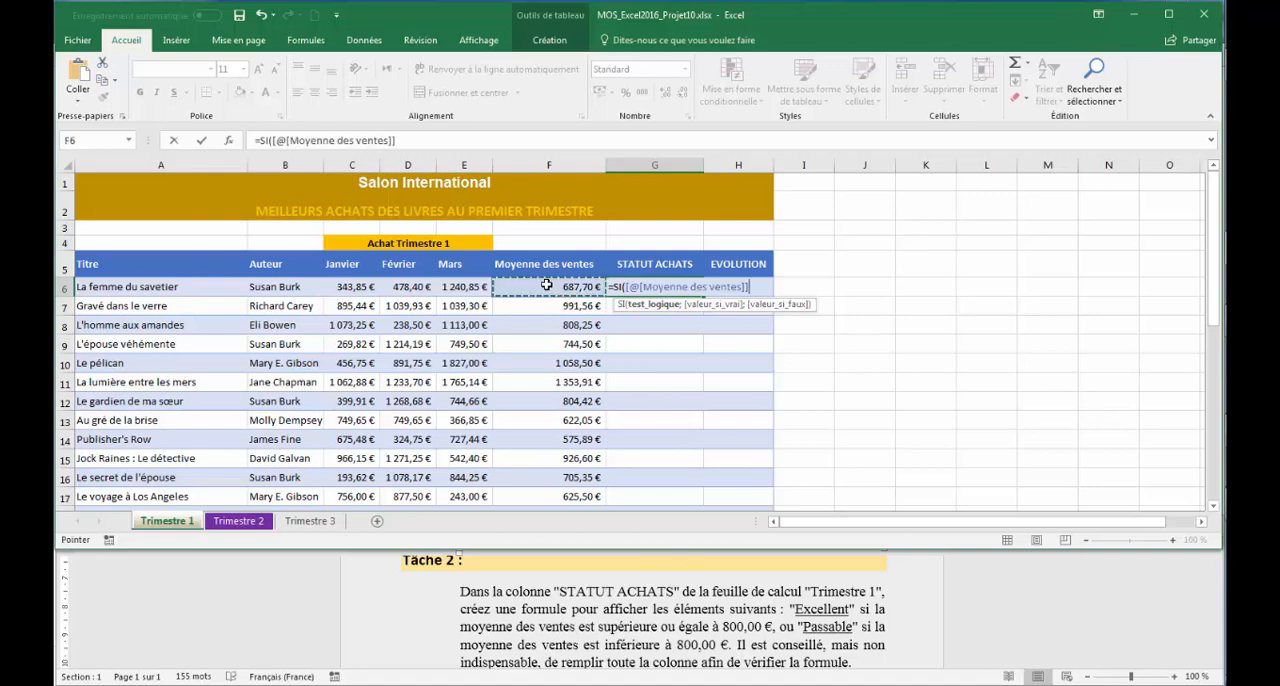
{"action": "type", "text": ">"}
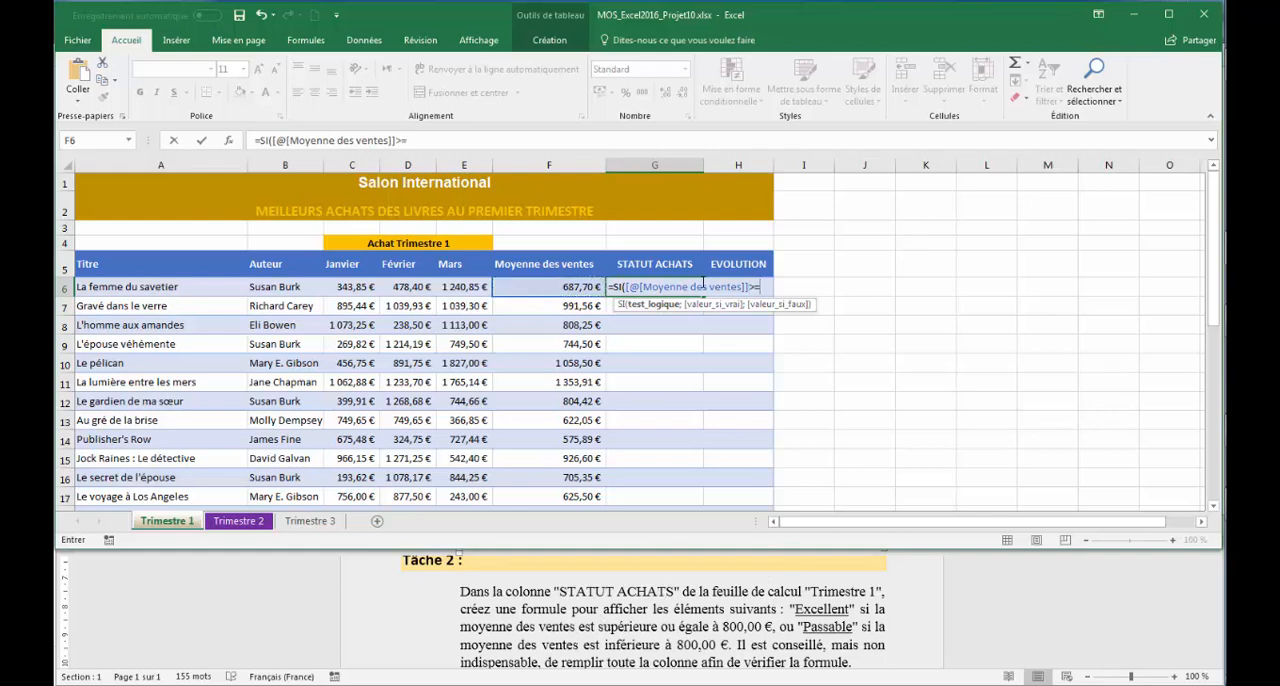
{"action": "type", "text": "=8"}
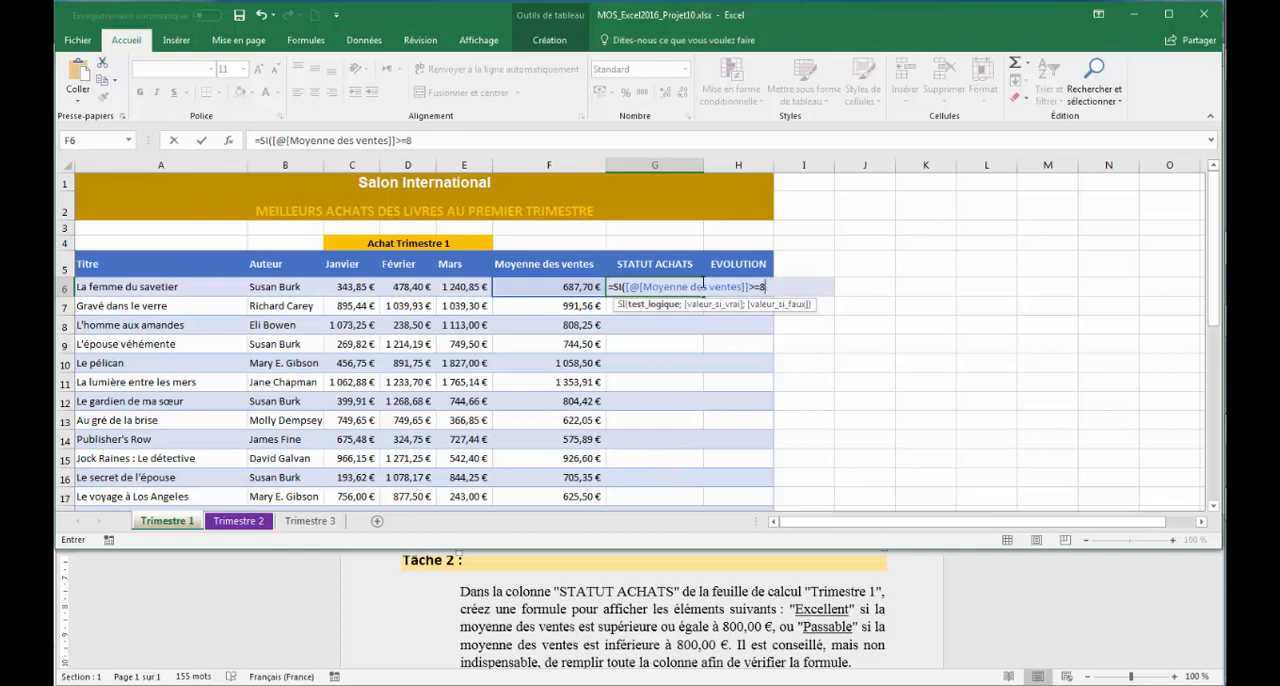
{"action": "type", "text": "880;"}
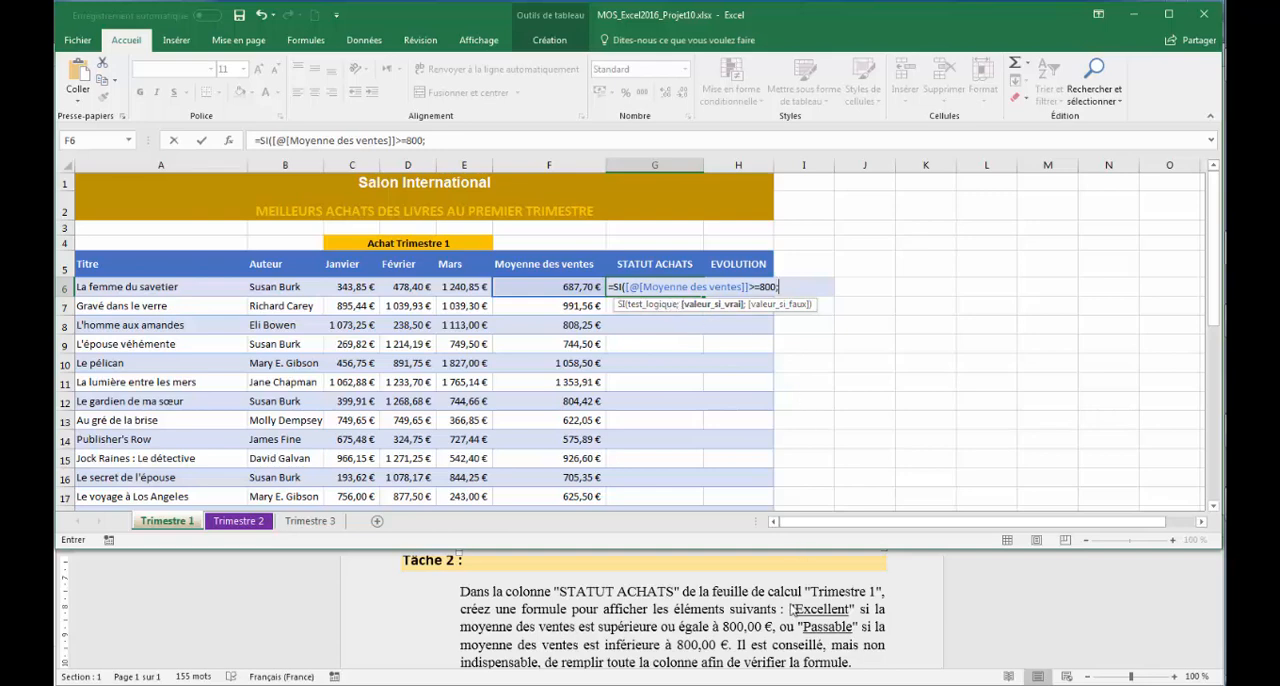
- Copy "Excellent" from the Word instructions and insert it in quotes as the value-if-true of the SI formula in Excel
{"action": "left_click", "coordinate": [824, 611]}
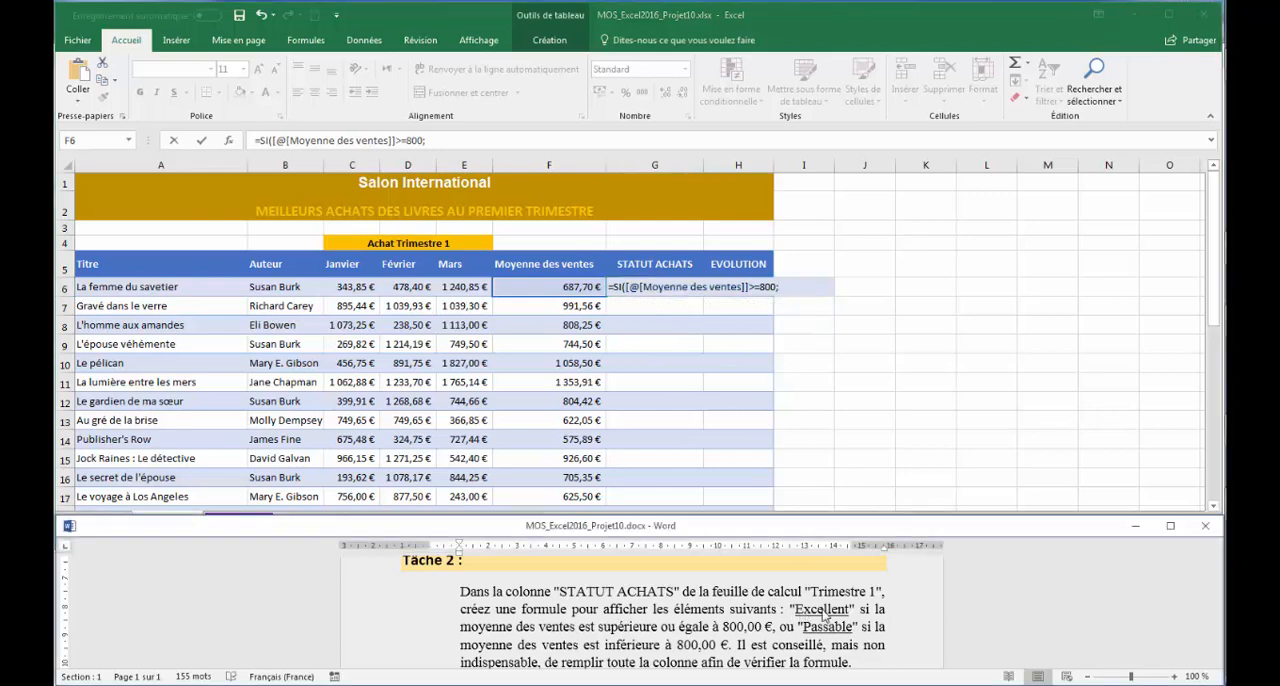
{"action": "triple_click", "coordinate": [824, 611]}
{"action": "left_click", "coordinate": [824, 611]}
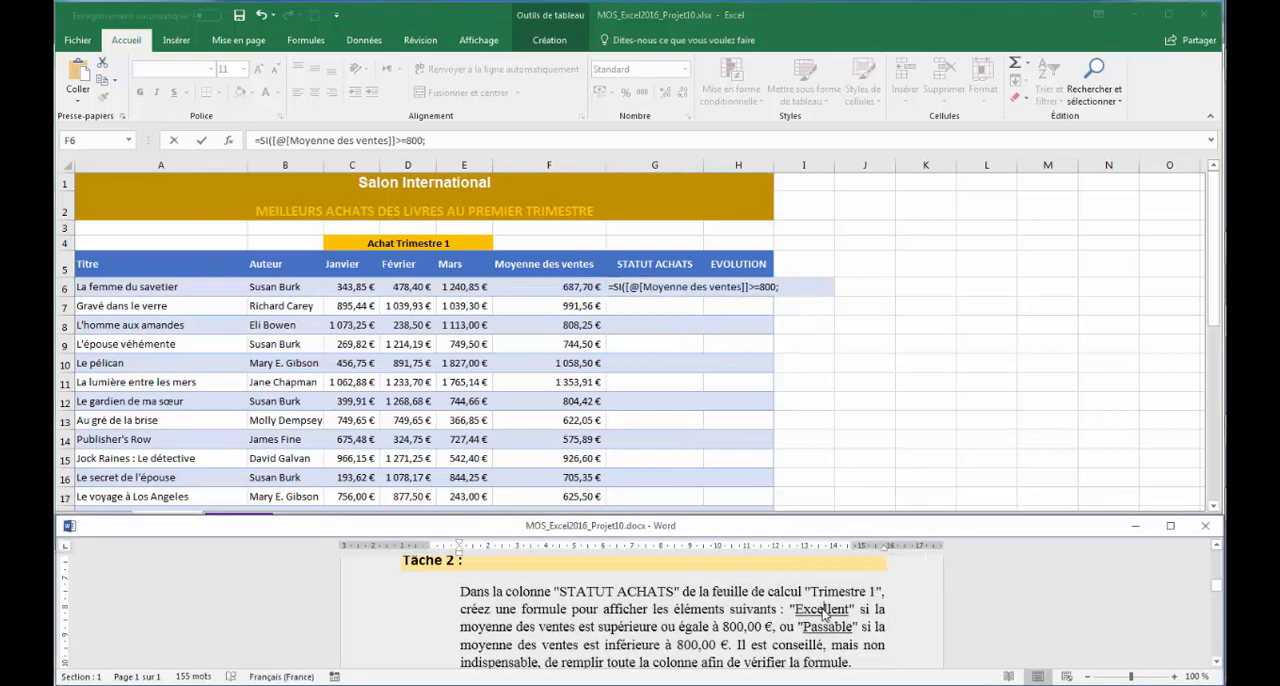
{"action": "double_click", "coordinate": [824, 611]}
{"action": "right_click", "coordinate": [822, 612]}
{"action": "left_click", "coordinate": [885, 448]}
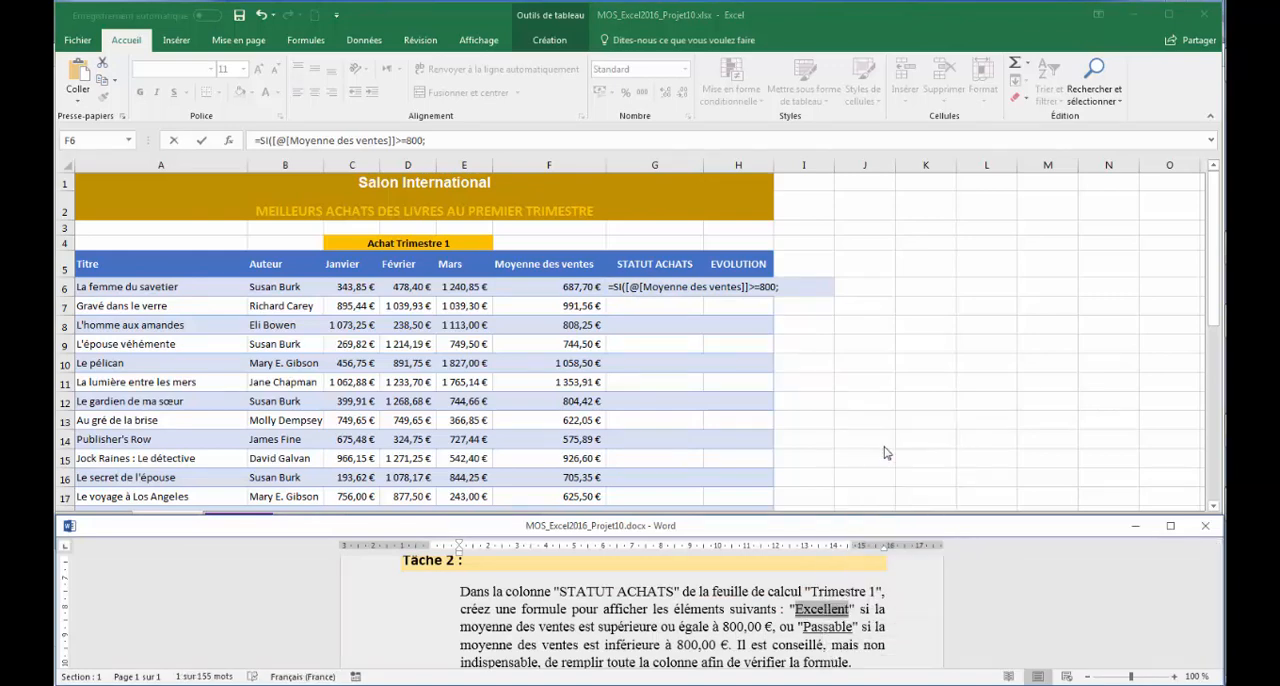
{"action": "left_click", "coordinate": [796, 285]}
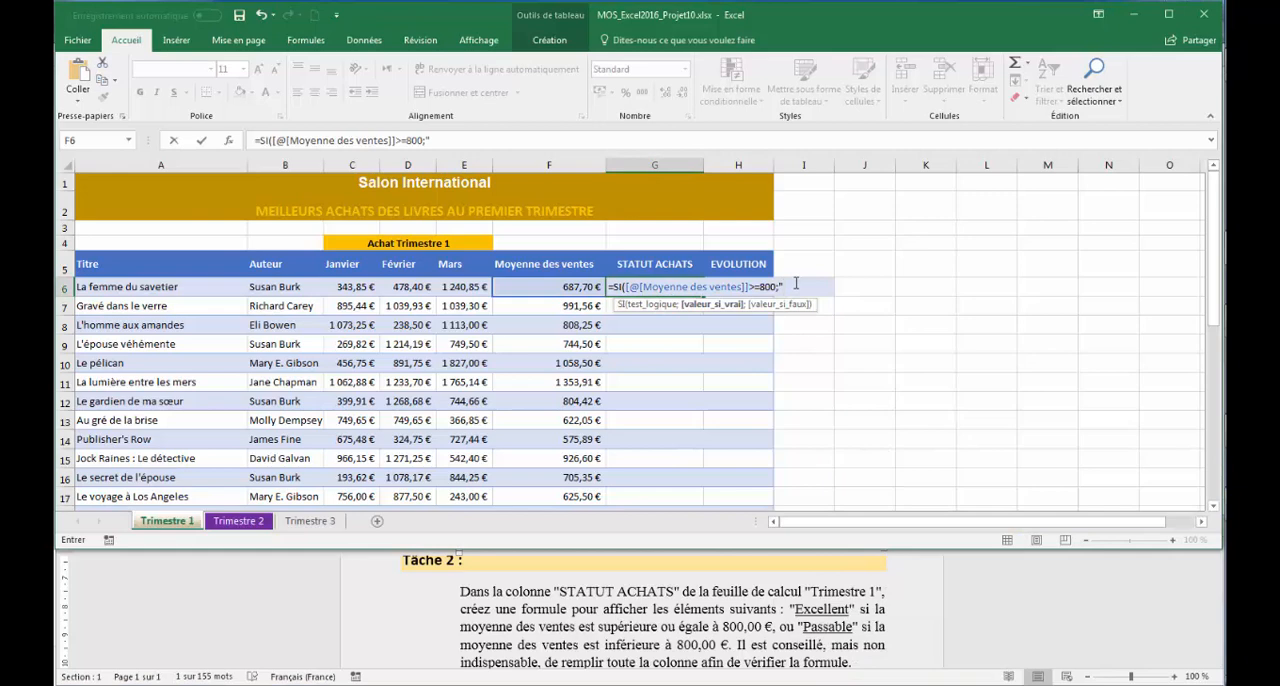
{"action": "key", "text": "ctrl+v"}
{"action": "type", "text": ";"}
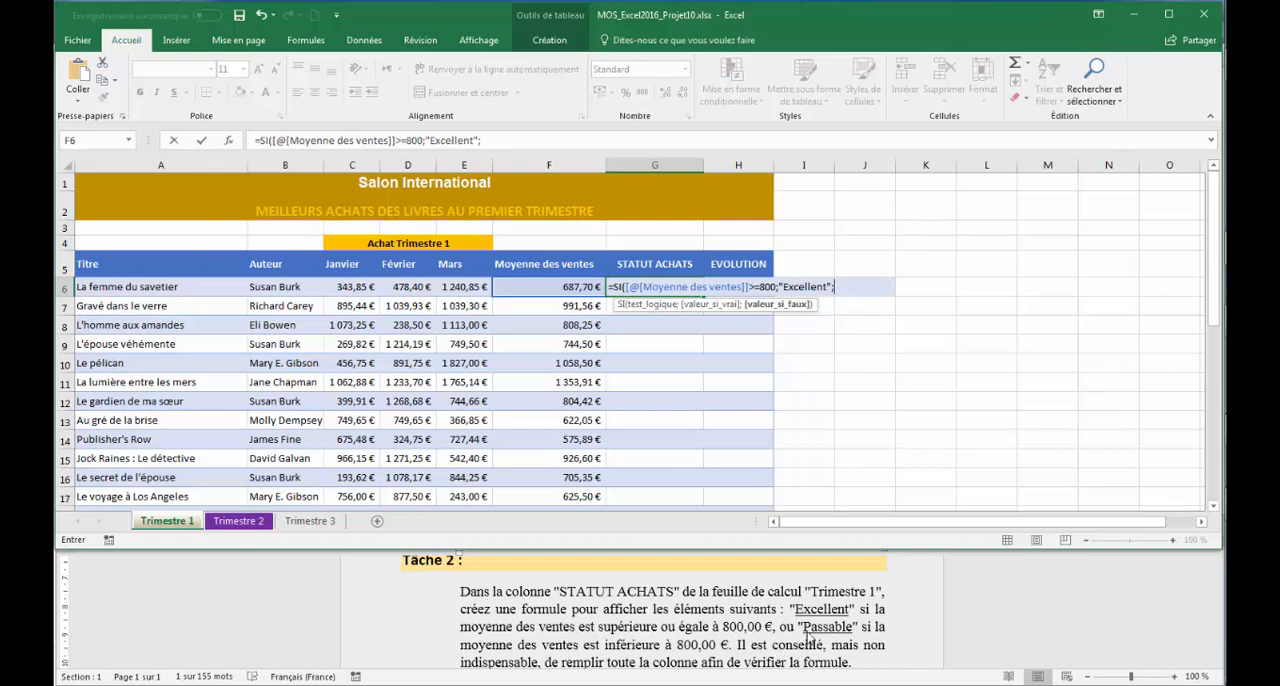
- Copy "Passable" from the Word instructions, insert it in quotes as the value-if-false in Excel, and complete the G6 formula
{"action": "key", "text": "alt+Tab"}
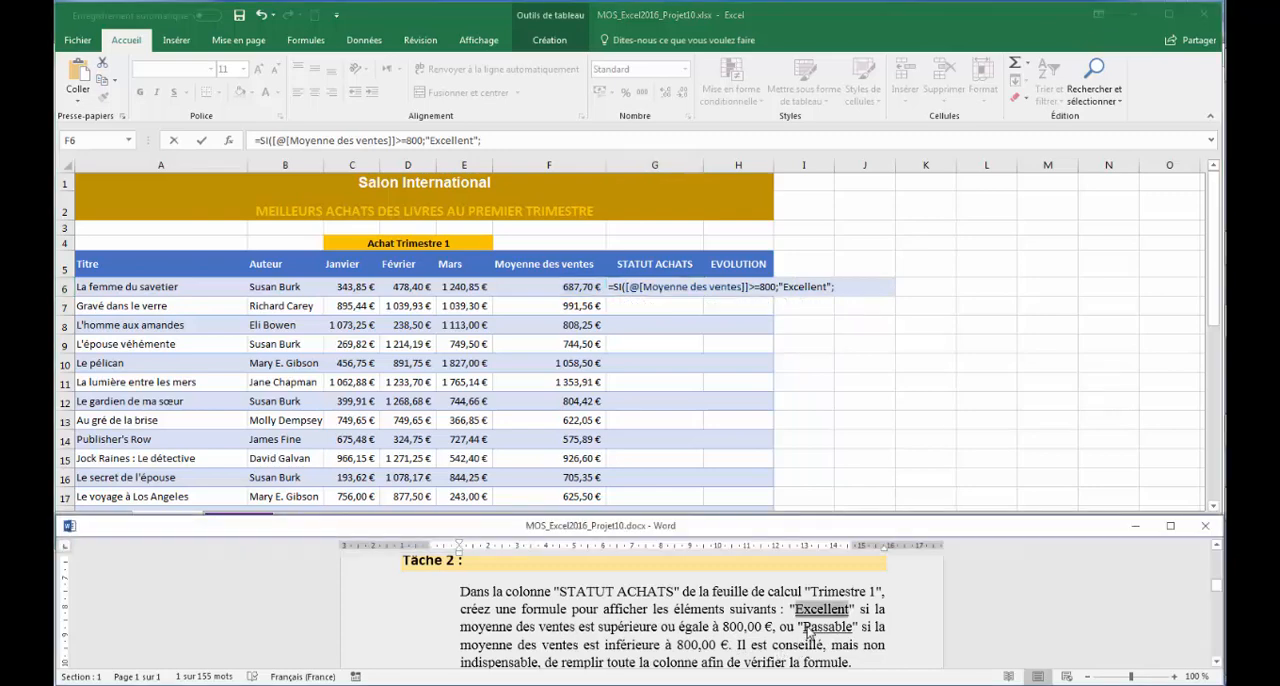
{"action": "double_click", "coordinate": [823, 626]}
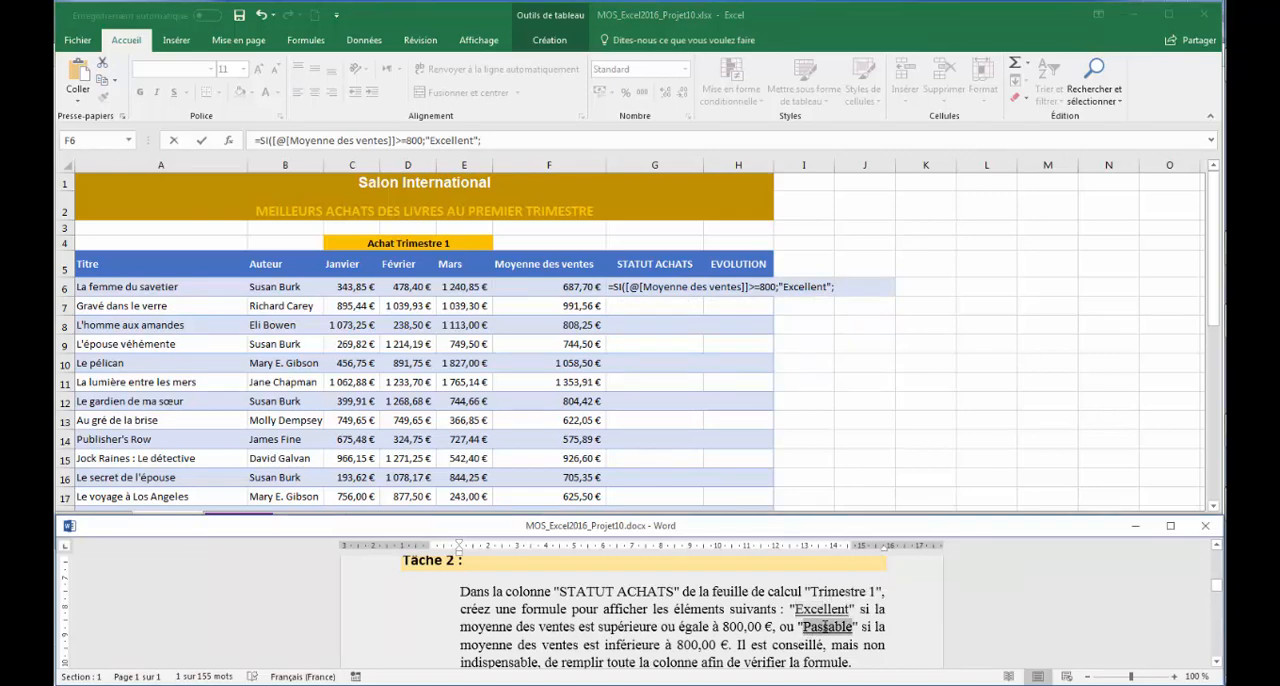
{"action": "left_click", "coordinate": [858, 288]}
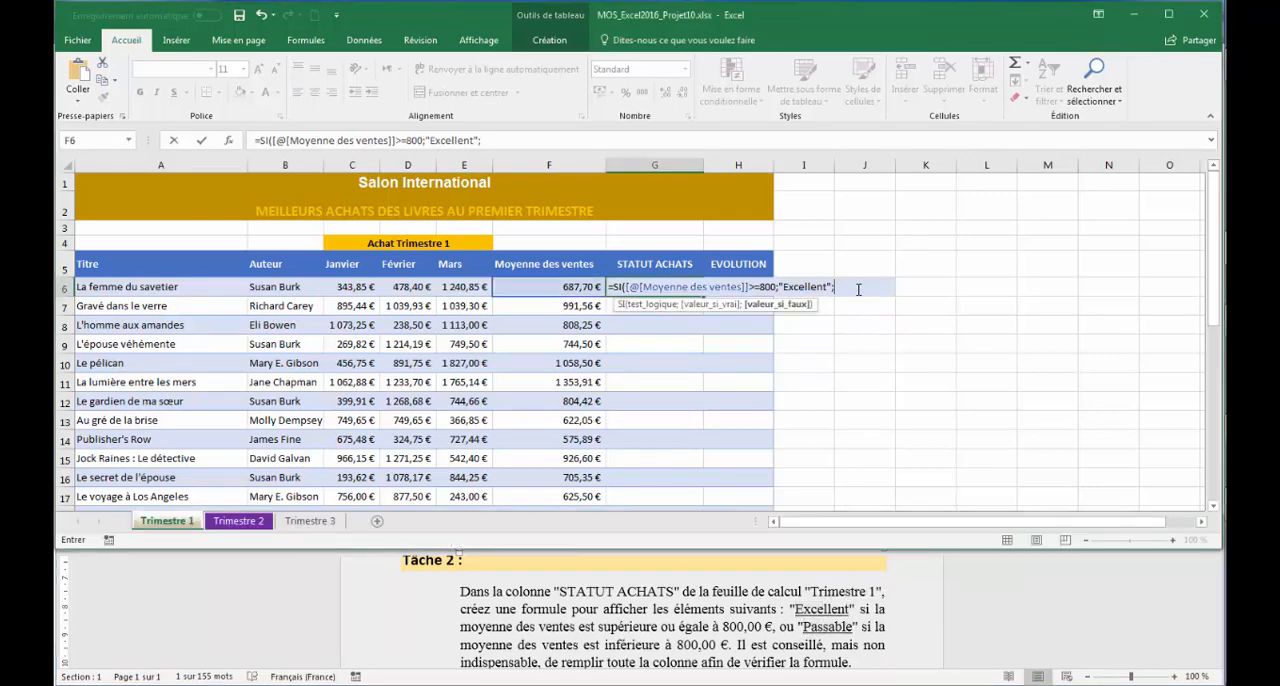
{"action": "key", "text": "ctrl+v"}
{"action": "type", "text": ")"}
{"action": "key", "text": "Return"}
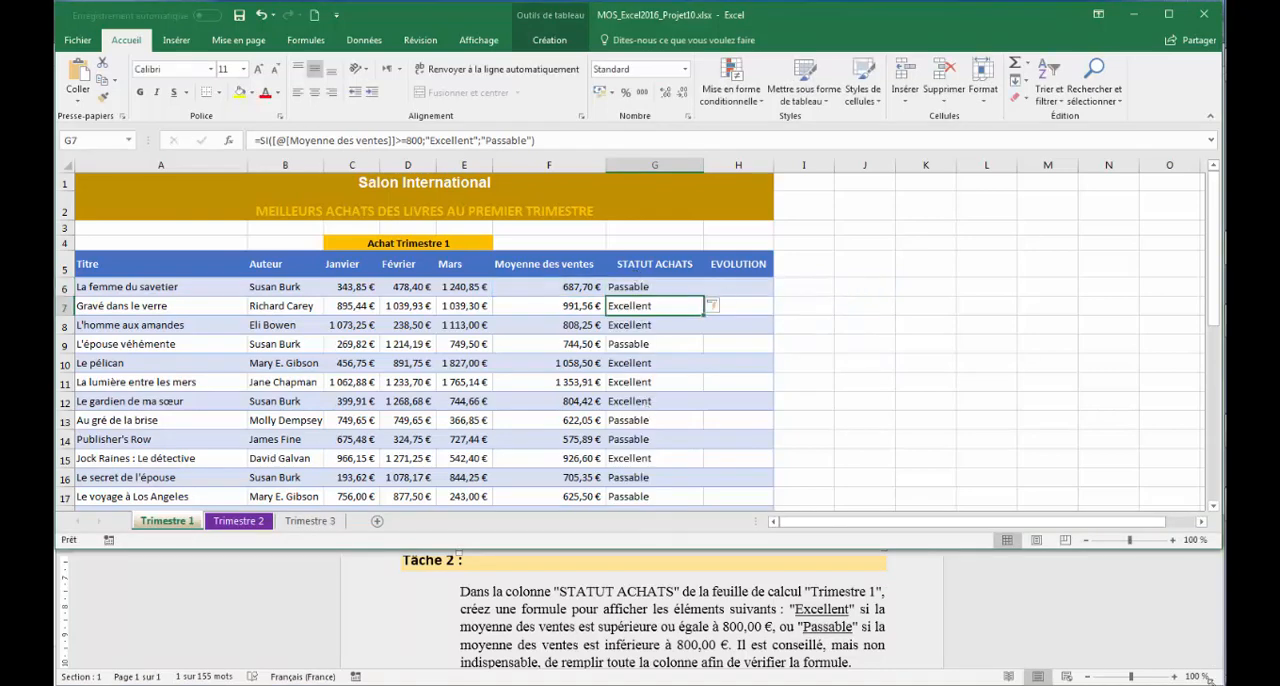
- Read Tâche 3 in Word, insert a line sparkline from C6:E6 in H6 of Excel's Trimestre 1 sheet, and fill it down to H36
{"action": "left_click", "coordinate": [1136, 646]}
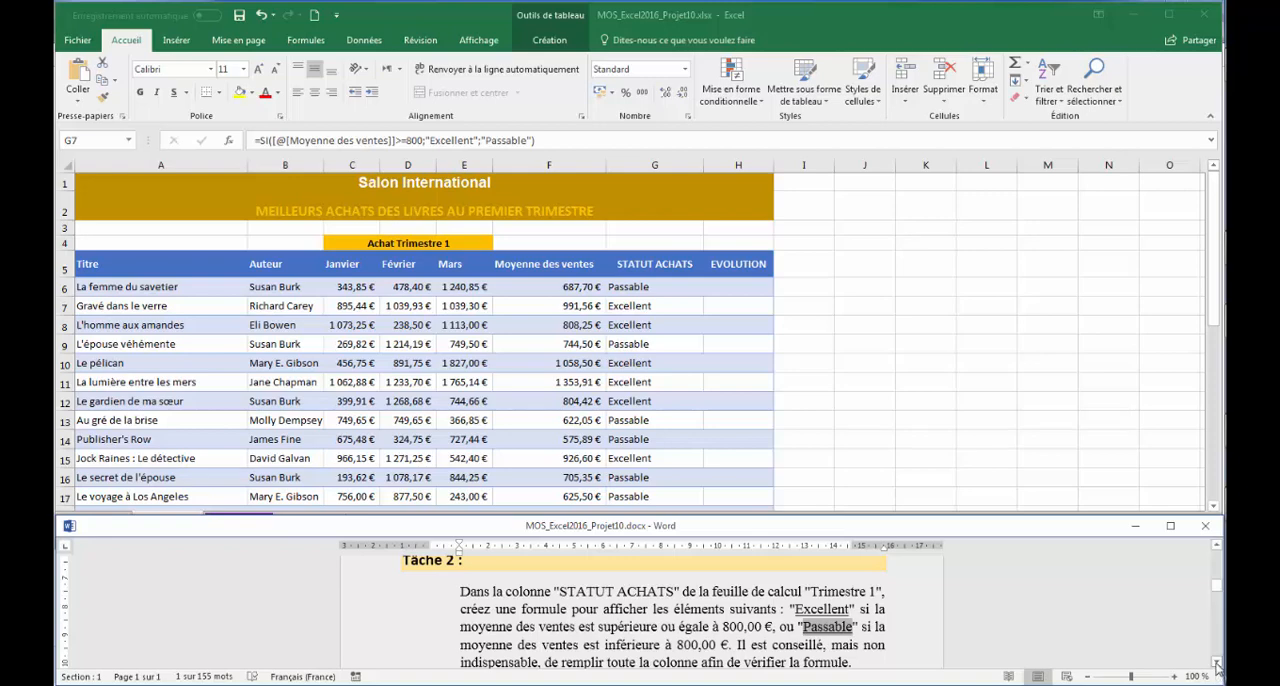
{"action": "scroll", "coordinate": [1217, 664], "scroll_direction": "down", "scroll_amount": 3}
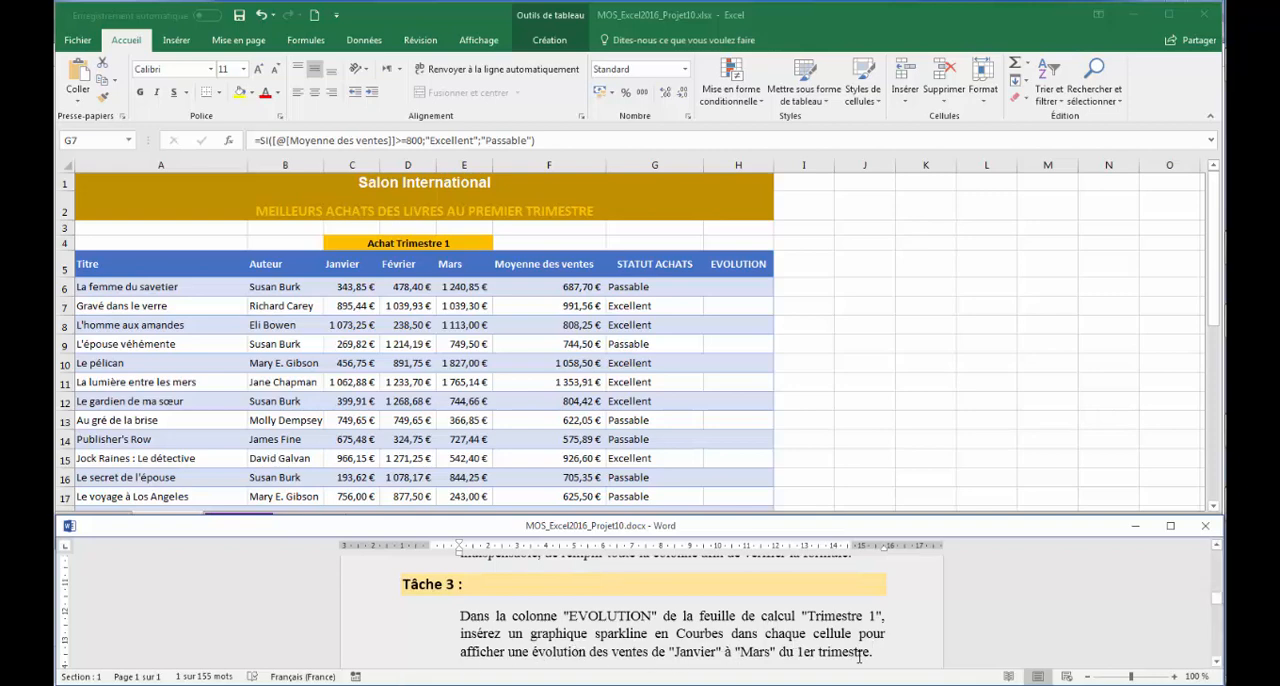
{"action": "left_click", "coordinate": [752, 286]}
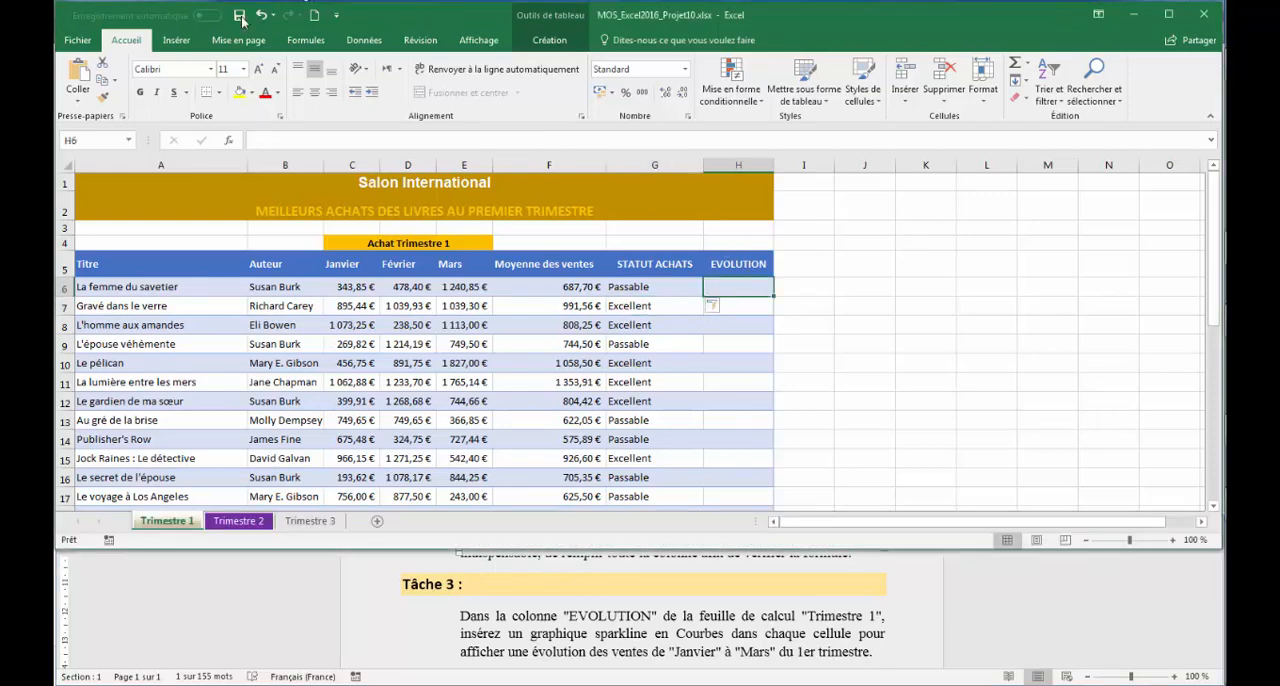
{"action": "left_click", "coordinate": [177, 41]}
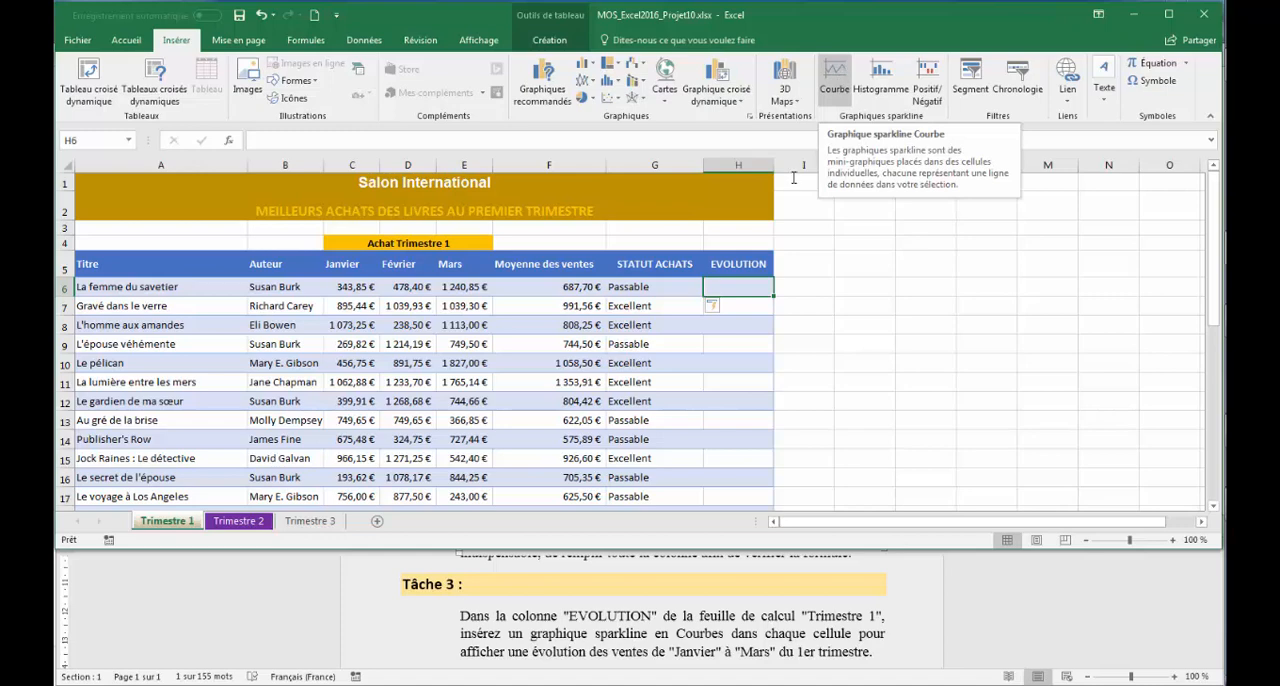
{"action": "left_click", "coordinate": [829, 78]}
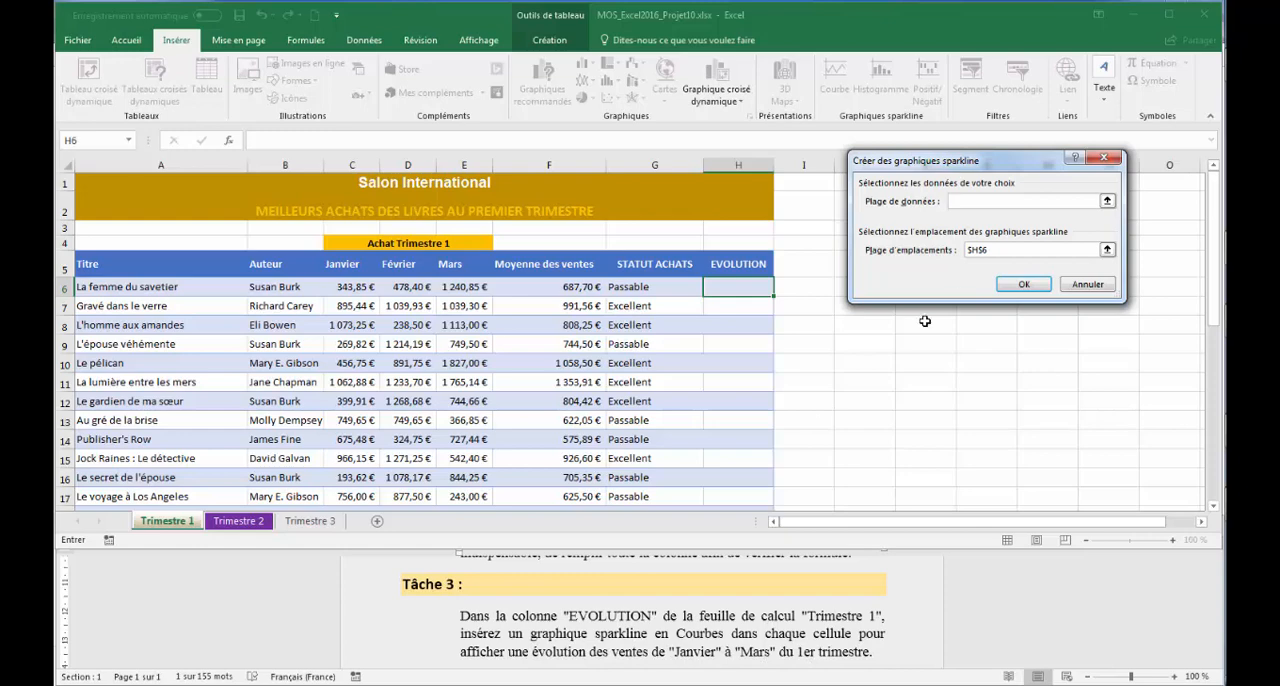
{"action": "left_click", "coordinate": [1108, 203]}
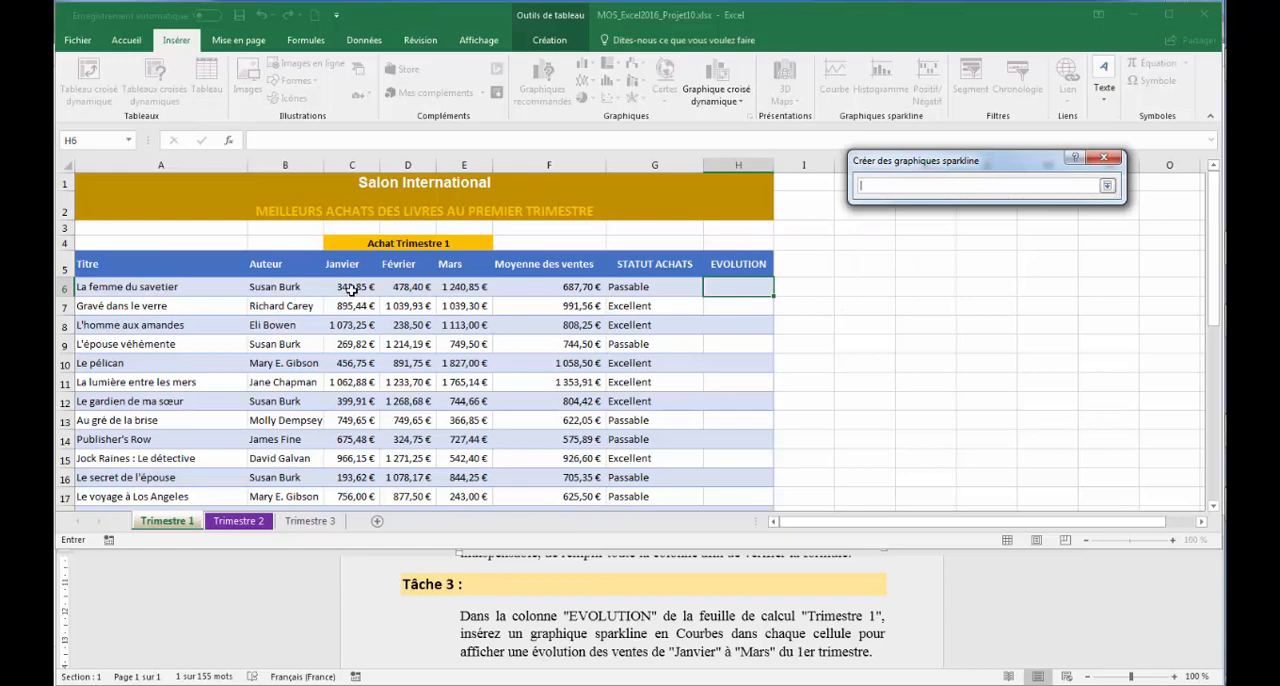
{"action": "left_click_drag", "start_coordinate": [352, 288], "coordinate": [468, 280]}
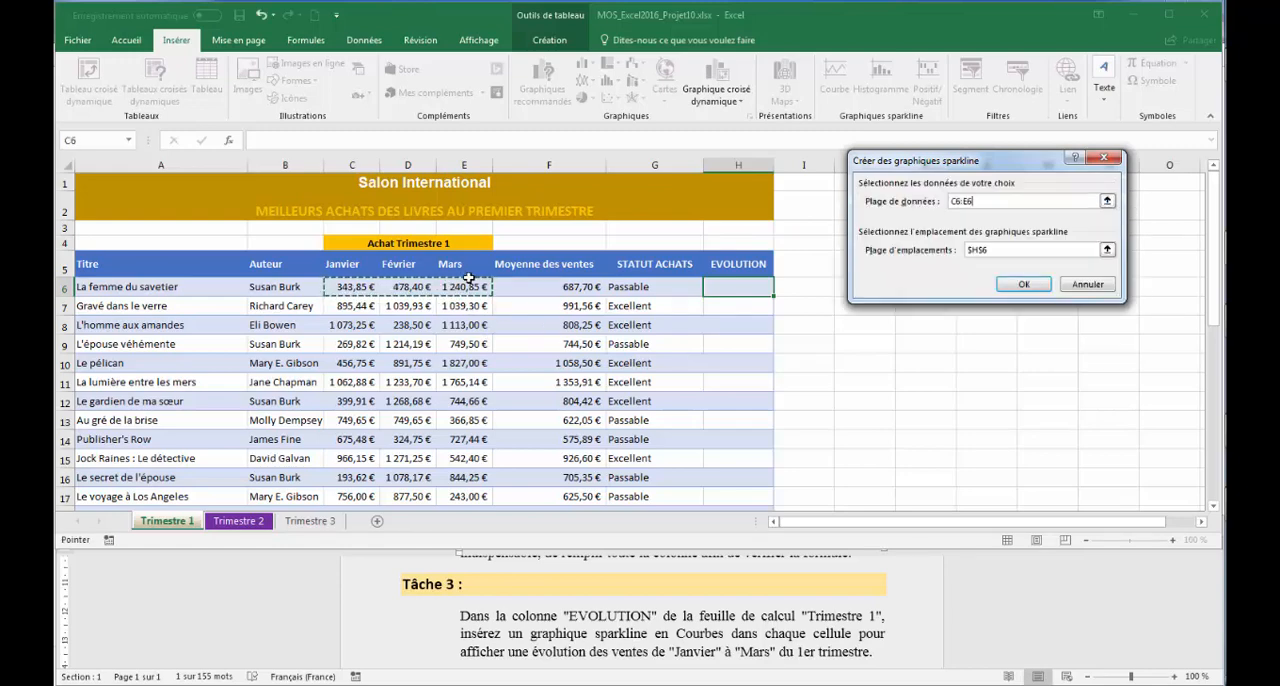
{"action": "left_click", "coordinate": [1025, 285]}
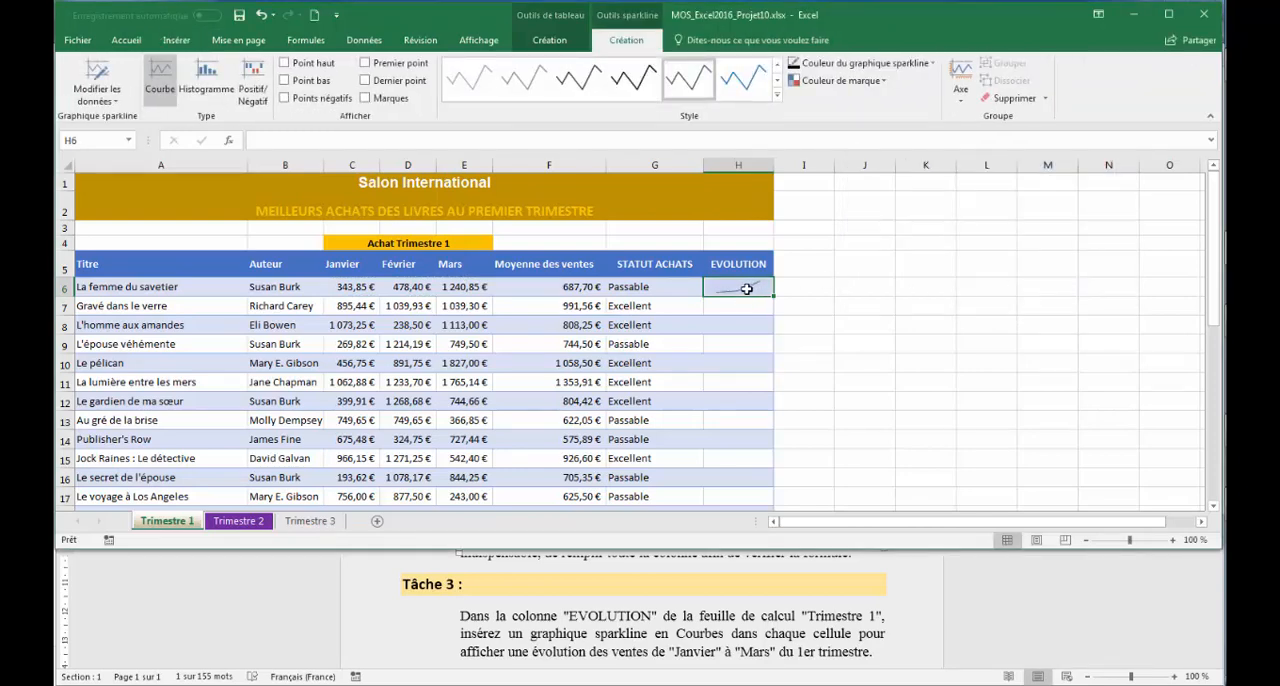
{"action": "left_click", "coordinate": [774, 297]}
{"action": "left_click_drag", "start_coordinate": [774, 297], "coordinate": [744, 470]}
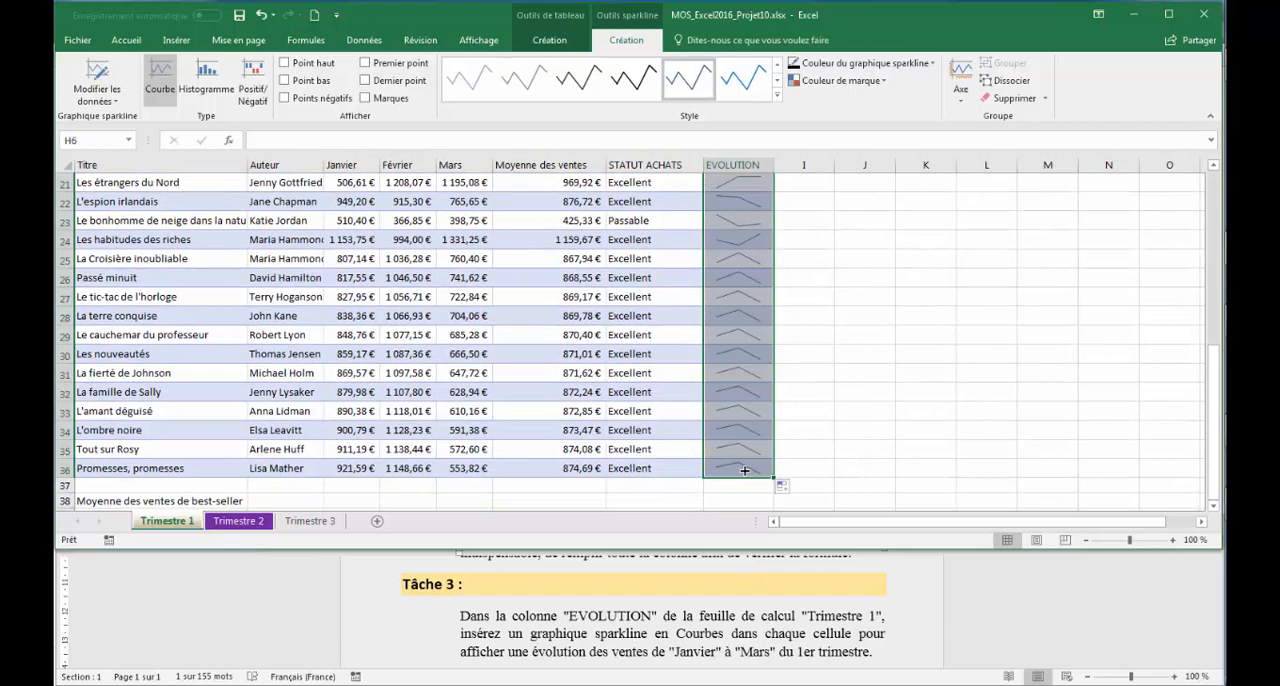
- Read Tâche 4 in Word, and in Excel's Trimestre 2 sheet extend the 2e trimestre chart's data range to include the Juin column
{"action": "left_click", "coordinate": [758, 616]}
{"action": "scroll", "coordinate": [760, 610], "scroll_direction": "down", "scroll_amount": 3}
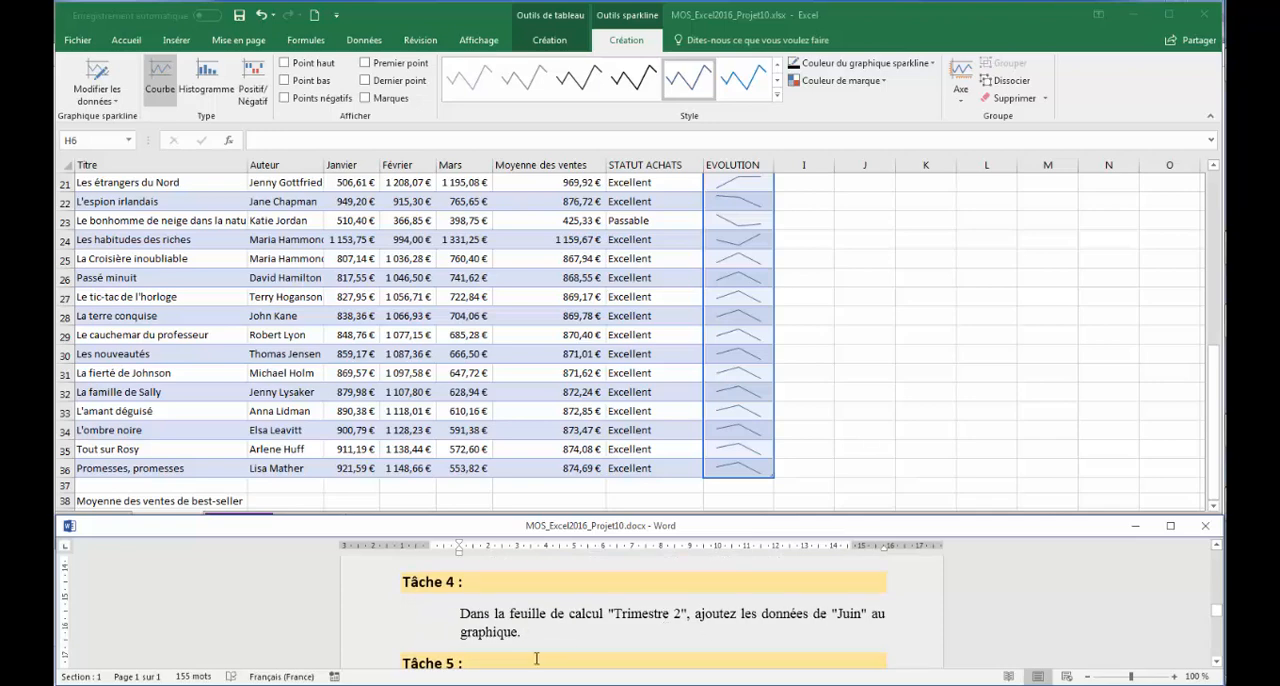
{"action": "left_click", "coordinate": [289, 500]}
{"action": "left_click", "coordinate": [255, 527]}
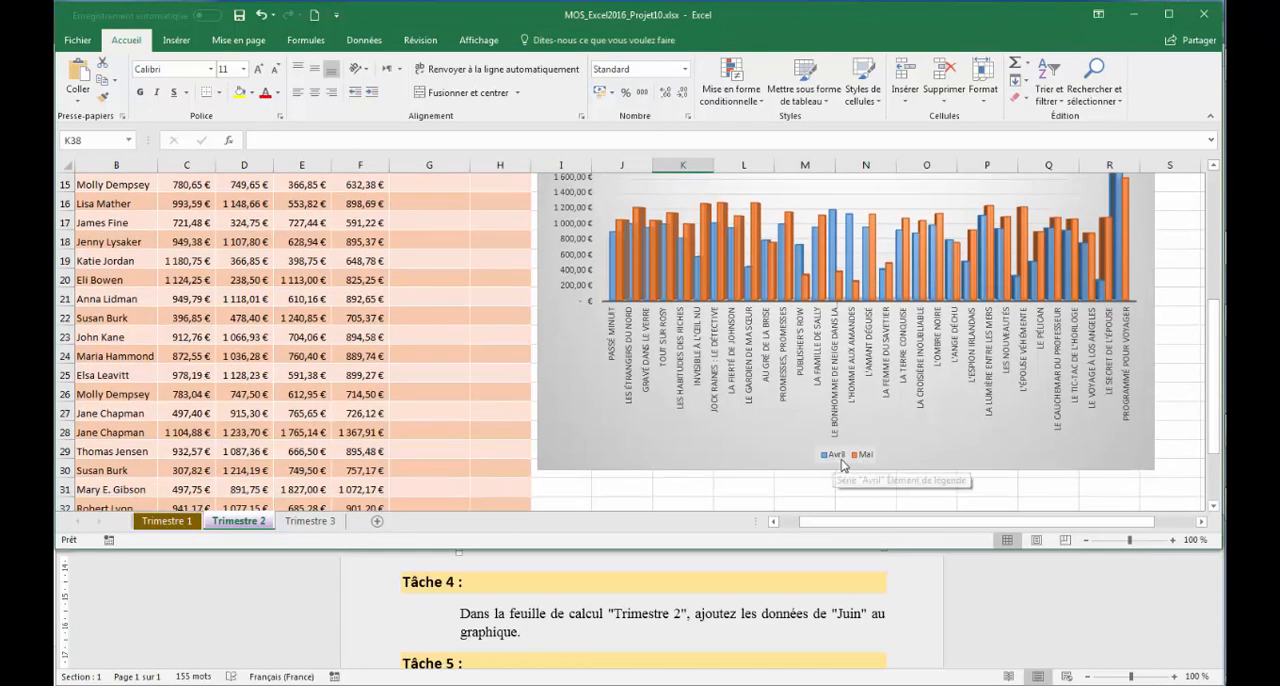
{"action": "left_click_drag", "start_coordinate": [1216, 336], "coordinate": [1218, 205]}
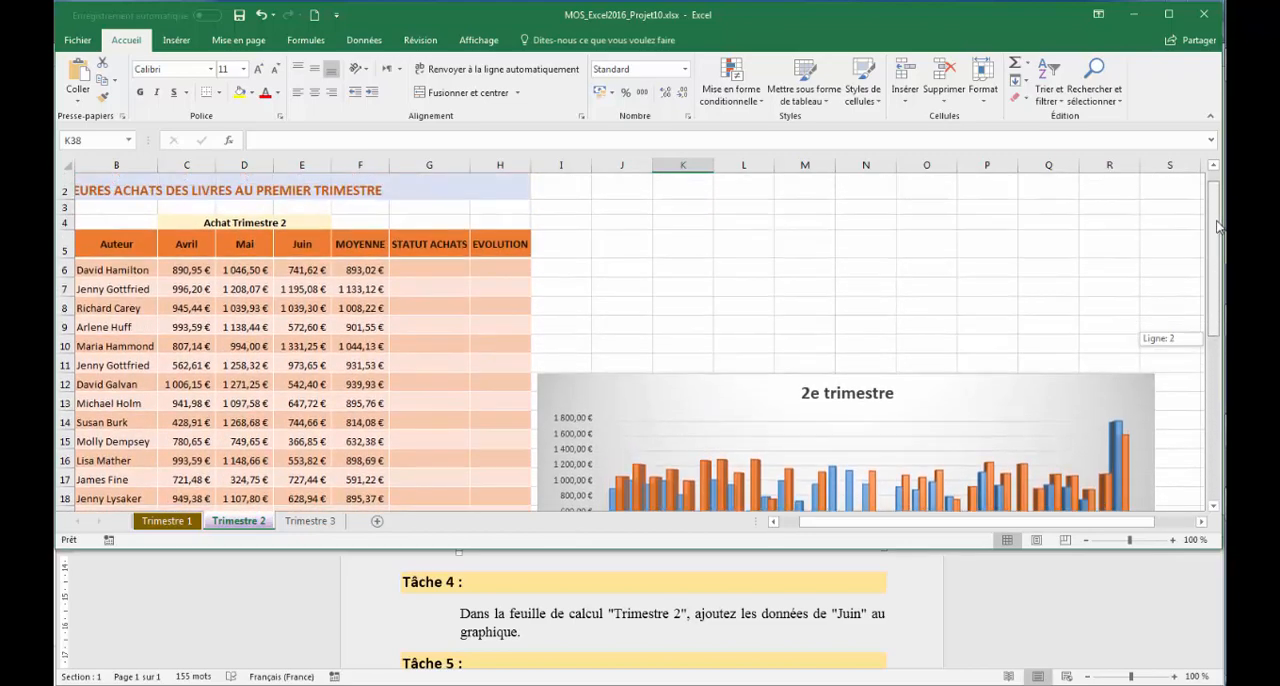
{"action": "left_click", "coordinate": [748, 378]}
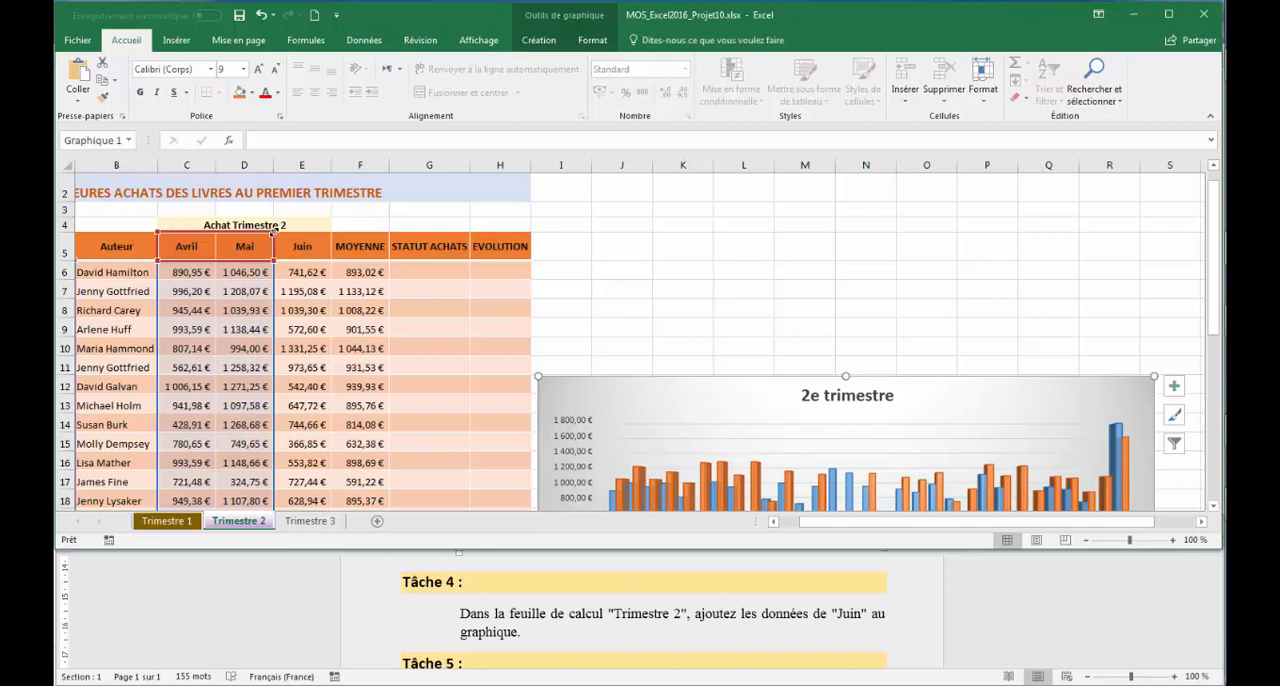
{"action": "left_click_drag", "start_coordinate": [289, 229], "coordinate": [321, 224]}
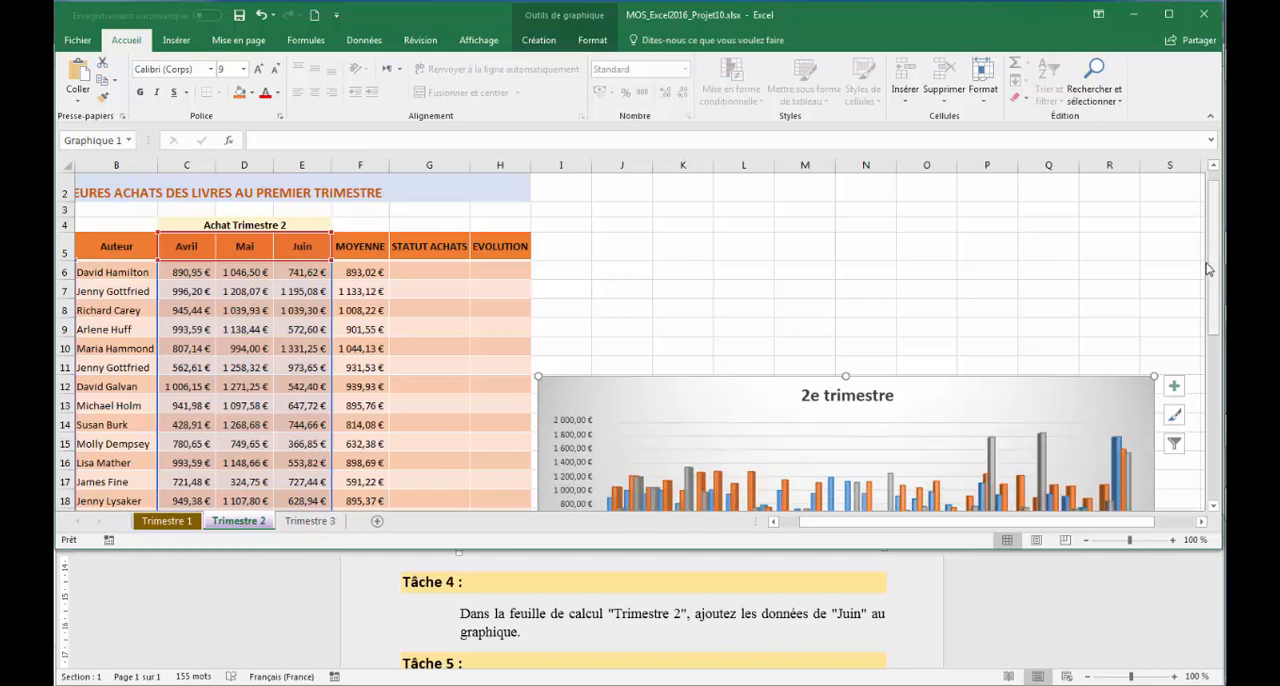
{"action": "scroll", "coordinate": [1214, 269], "scroll_direction": "down", "scroll_amount": 2}
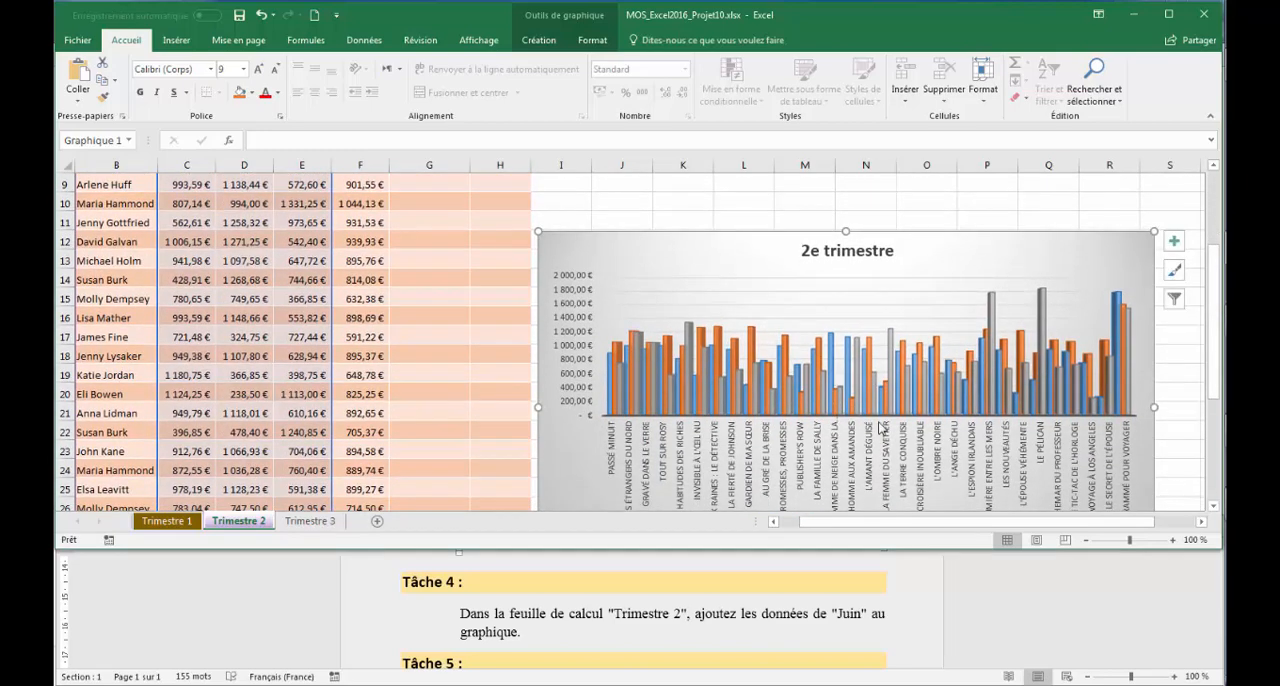
{"action": "scroll", "coordinate": [1214, 288], "scroll_direction": "down", "scroll_amount": 2}
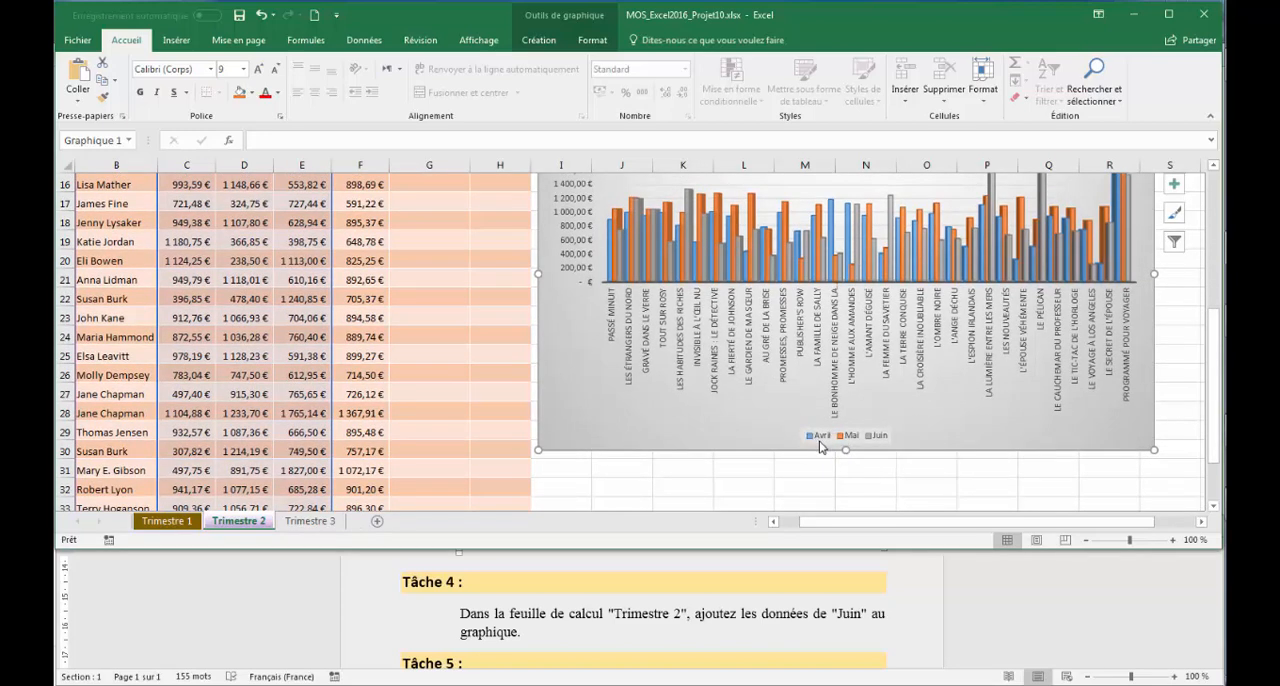
- Read Tâche 5 in Word, return to Excel, deselect the chart and display the formulas of the Trimestre 2 sheet
{"action": "left_click", "coordinate": [849, 650]}
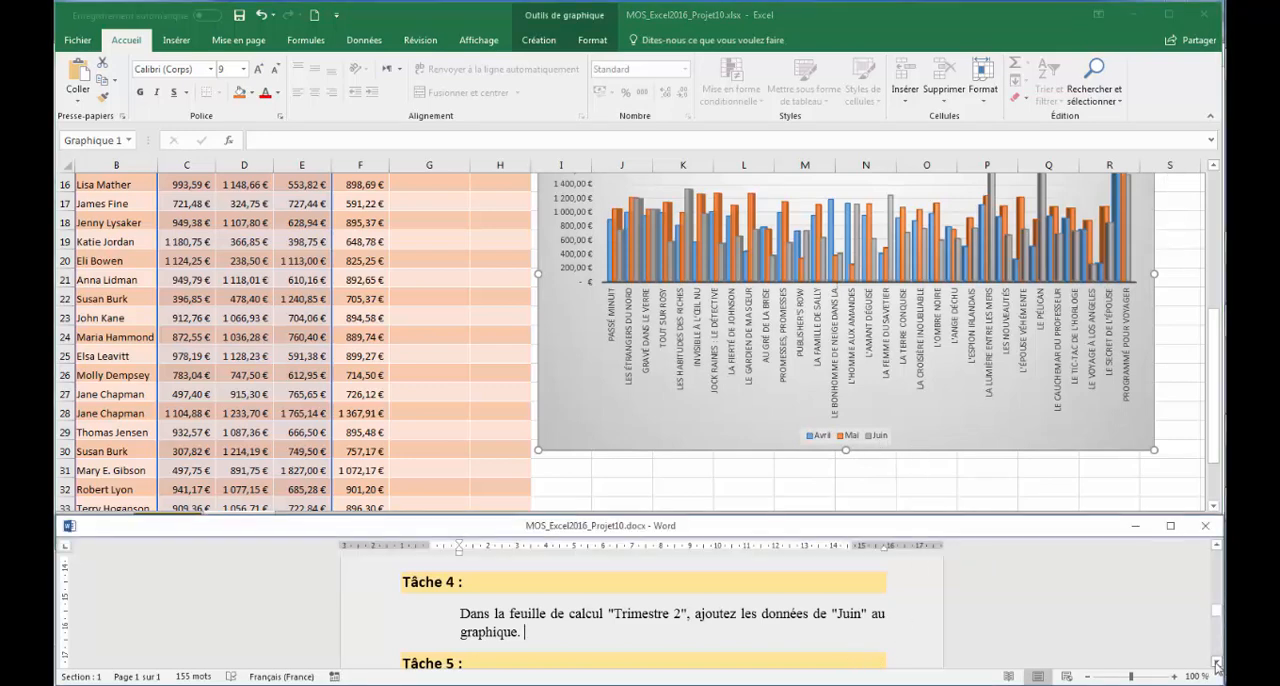
{"action": "scroll", "coordinate": [1216, 664], "scroll_direction": "down", "scroll_amount": 3}
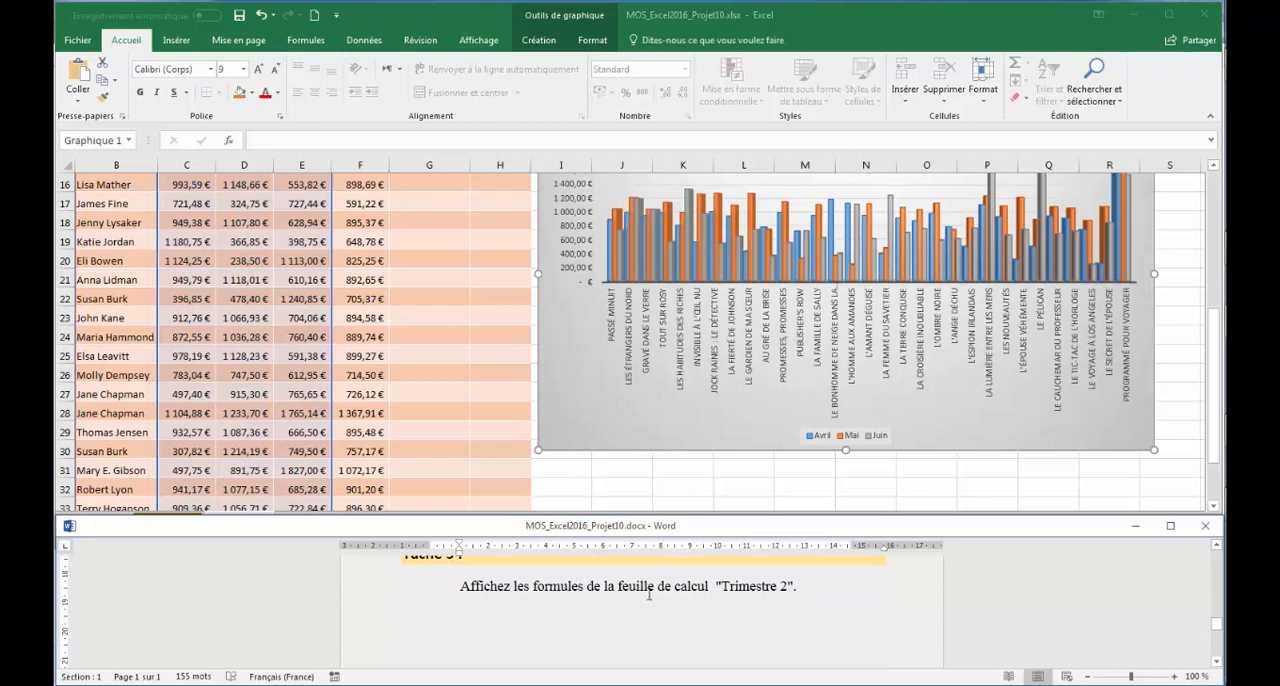
{"action": "left_click", "coordinate": [711, 486]}
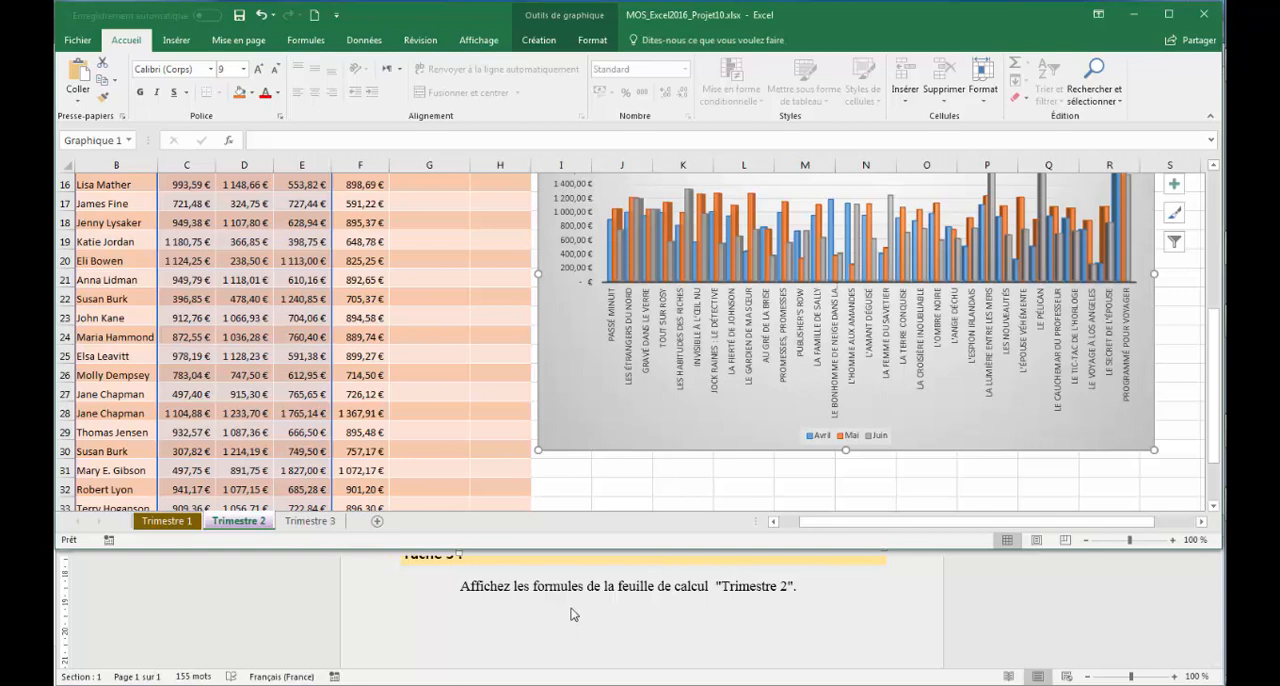
{"action": "left_click", "coordinate": [316, 42]}
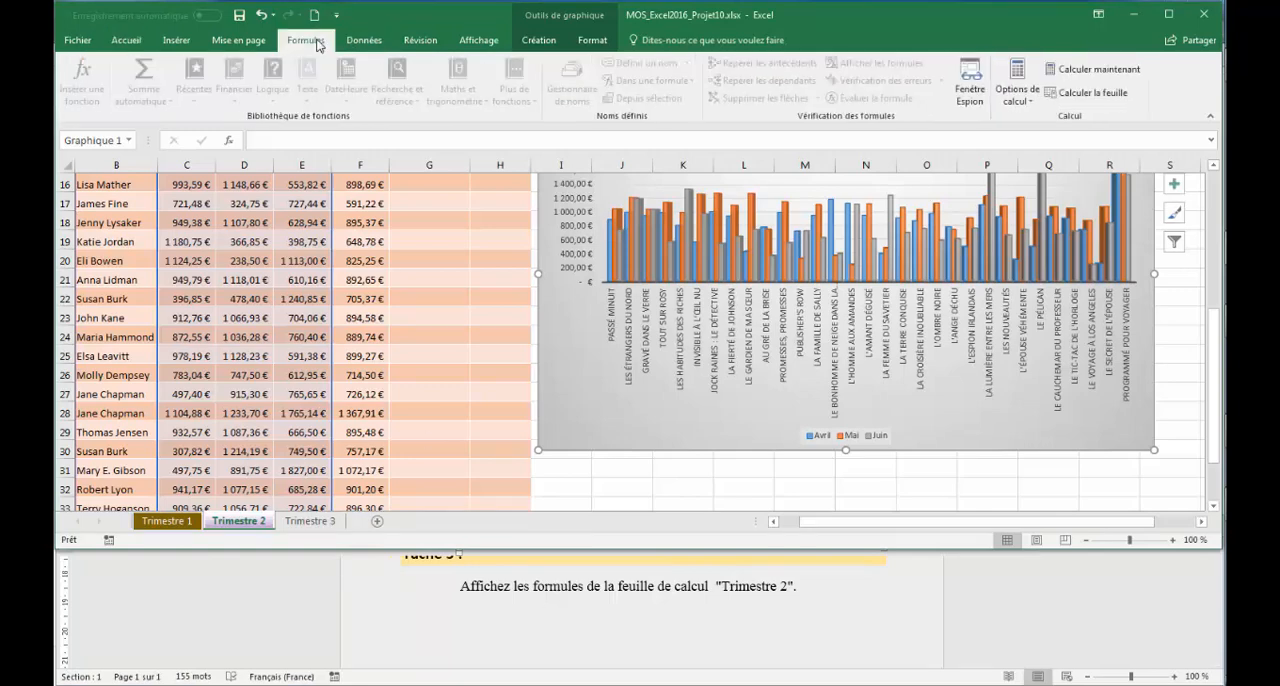
{"action": "left_click", "coordinate": [643, 474]}
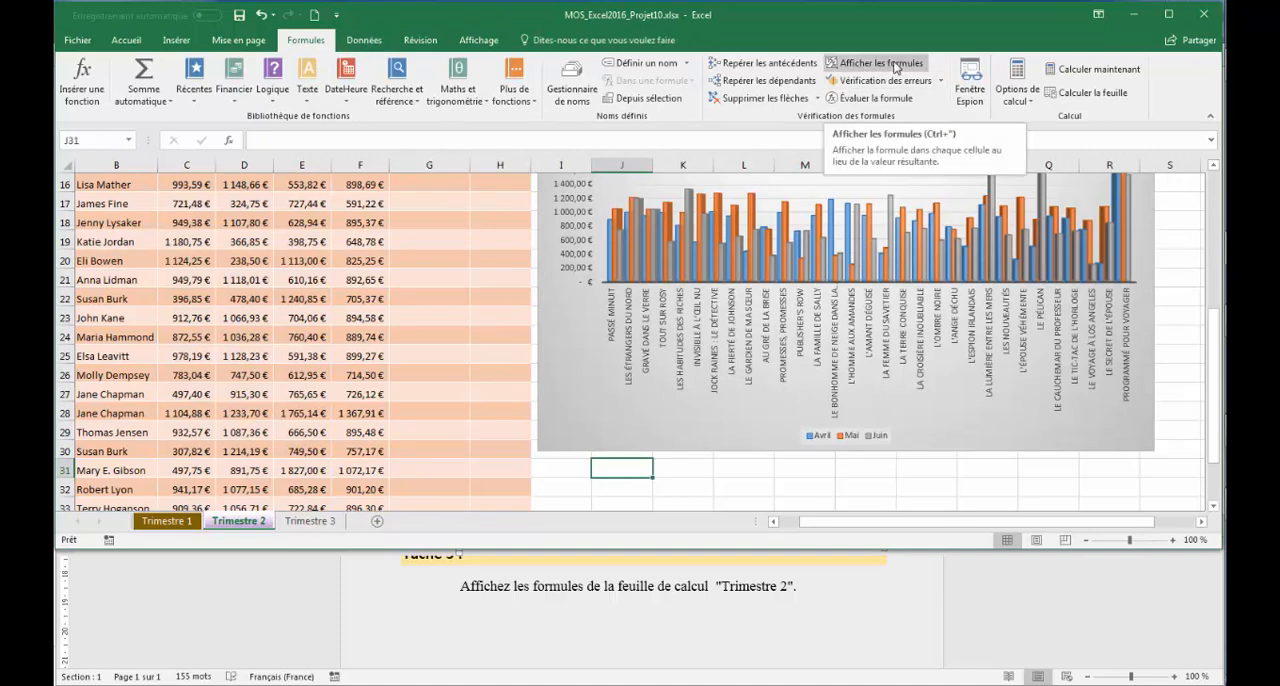
{"action": "left_click", "coordinate": [896, 67]}
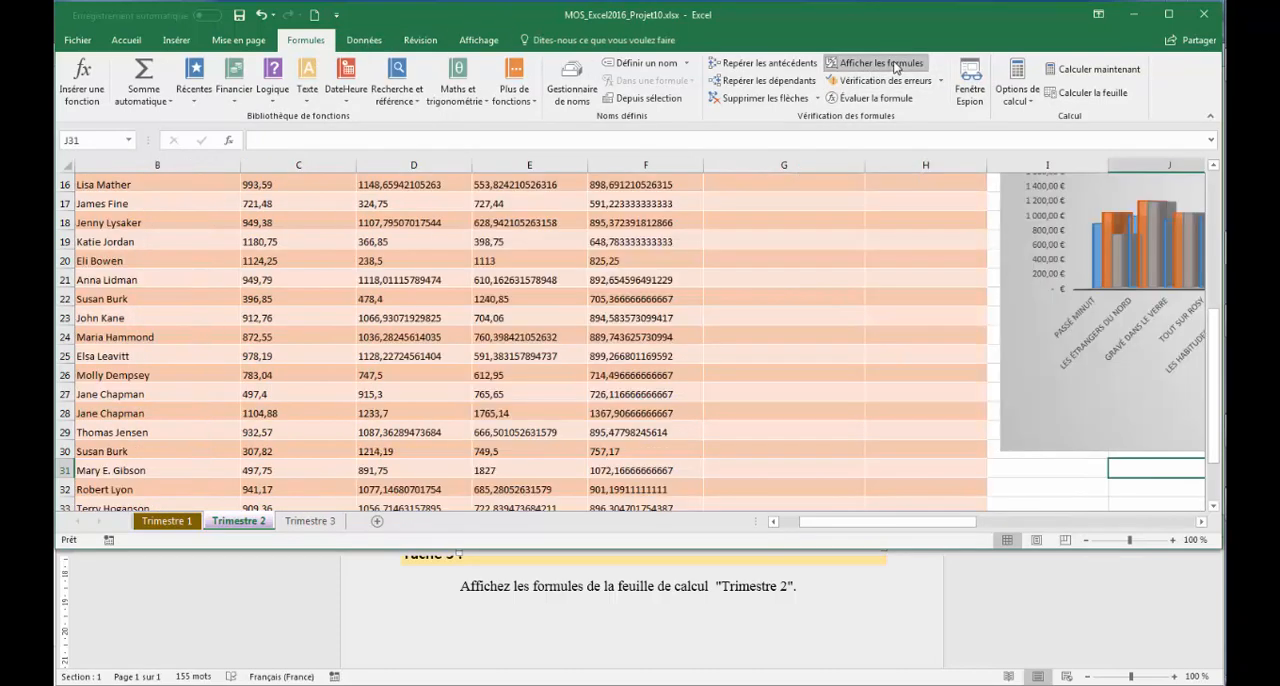